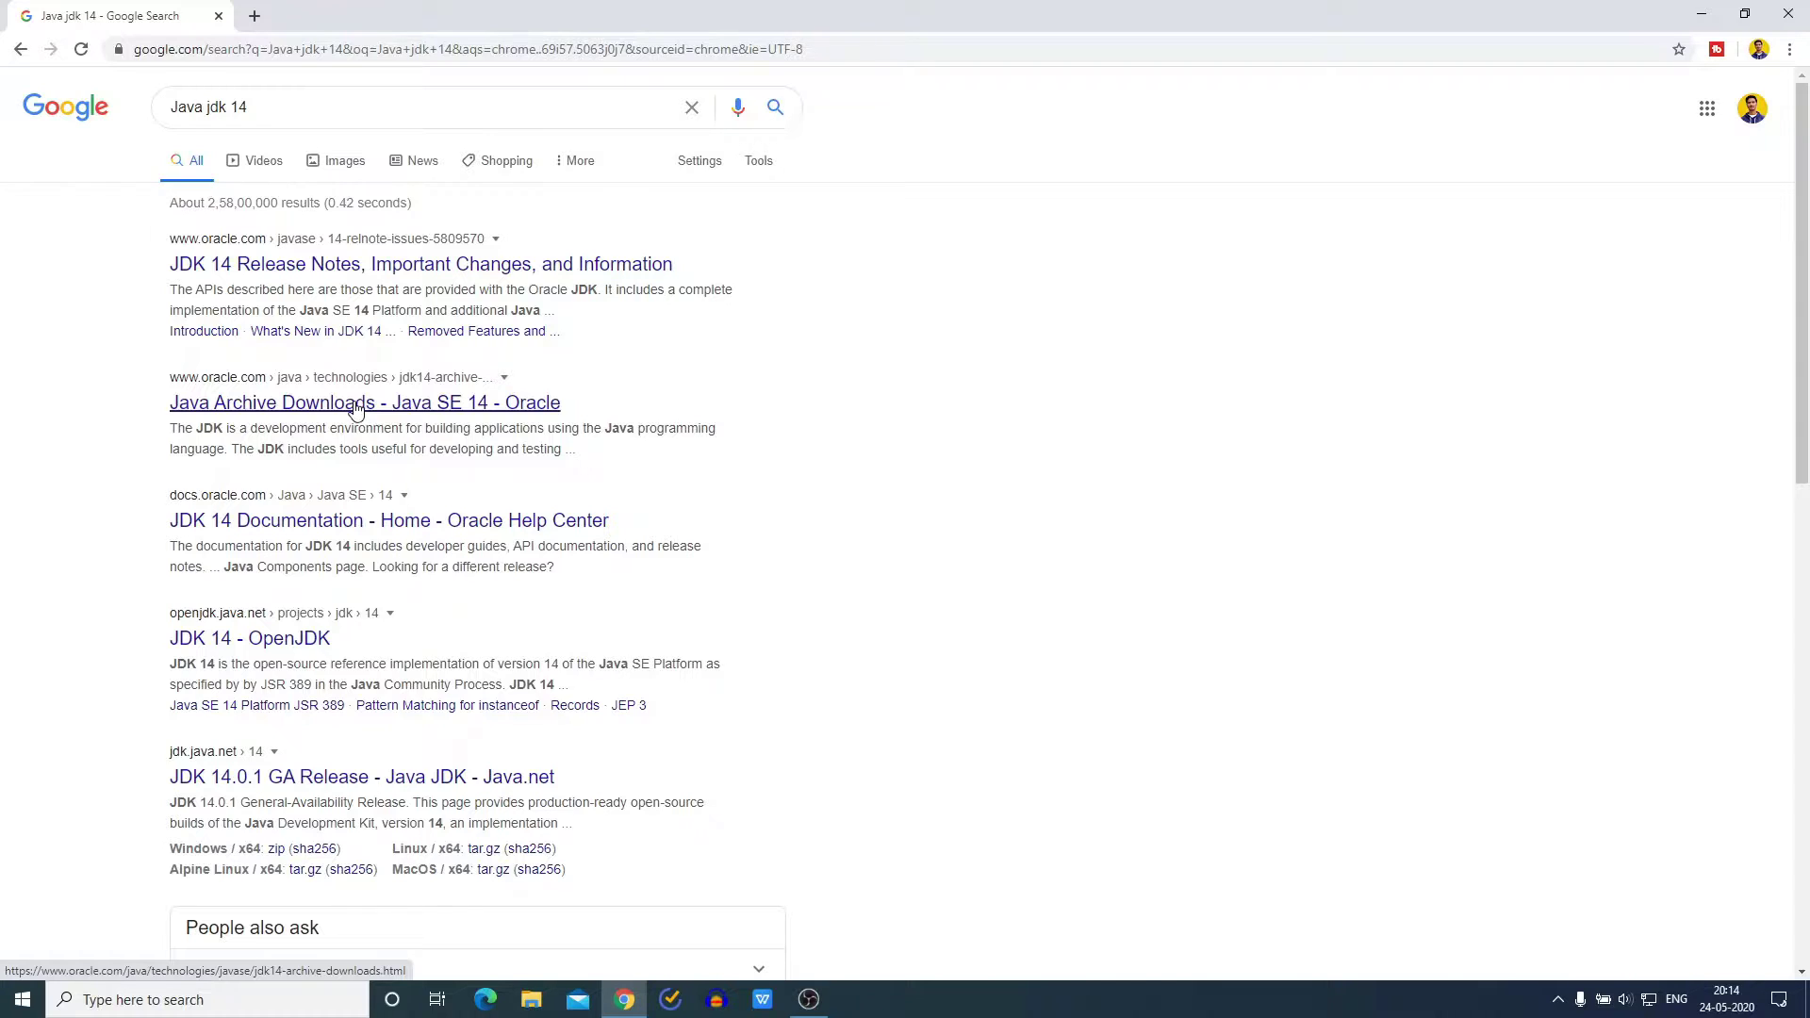
# - Open Oracle's Java SE 14 Archive Downloads page and scroll to the JDK 14 download table
pyautogui.click(355, 404)
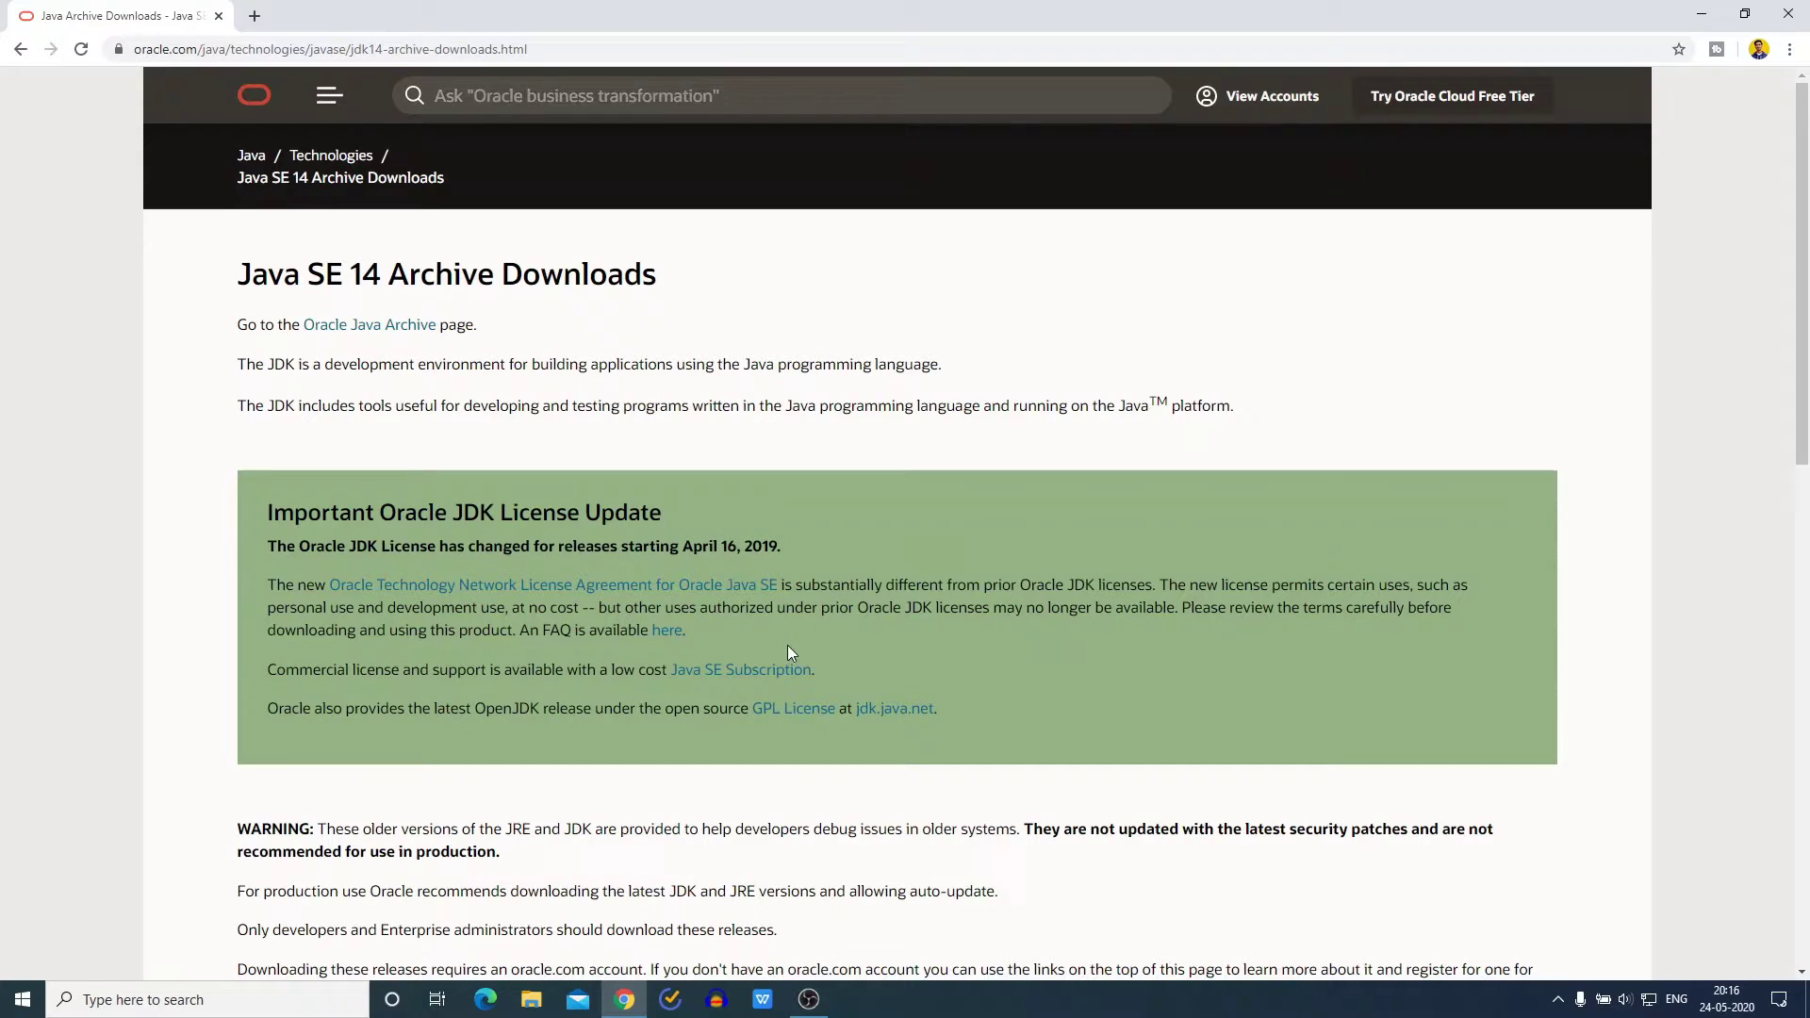
pyautogui.scroll(-7, 899, 672)
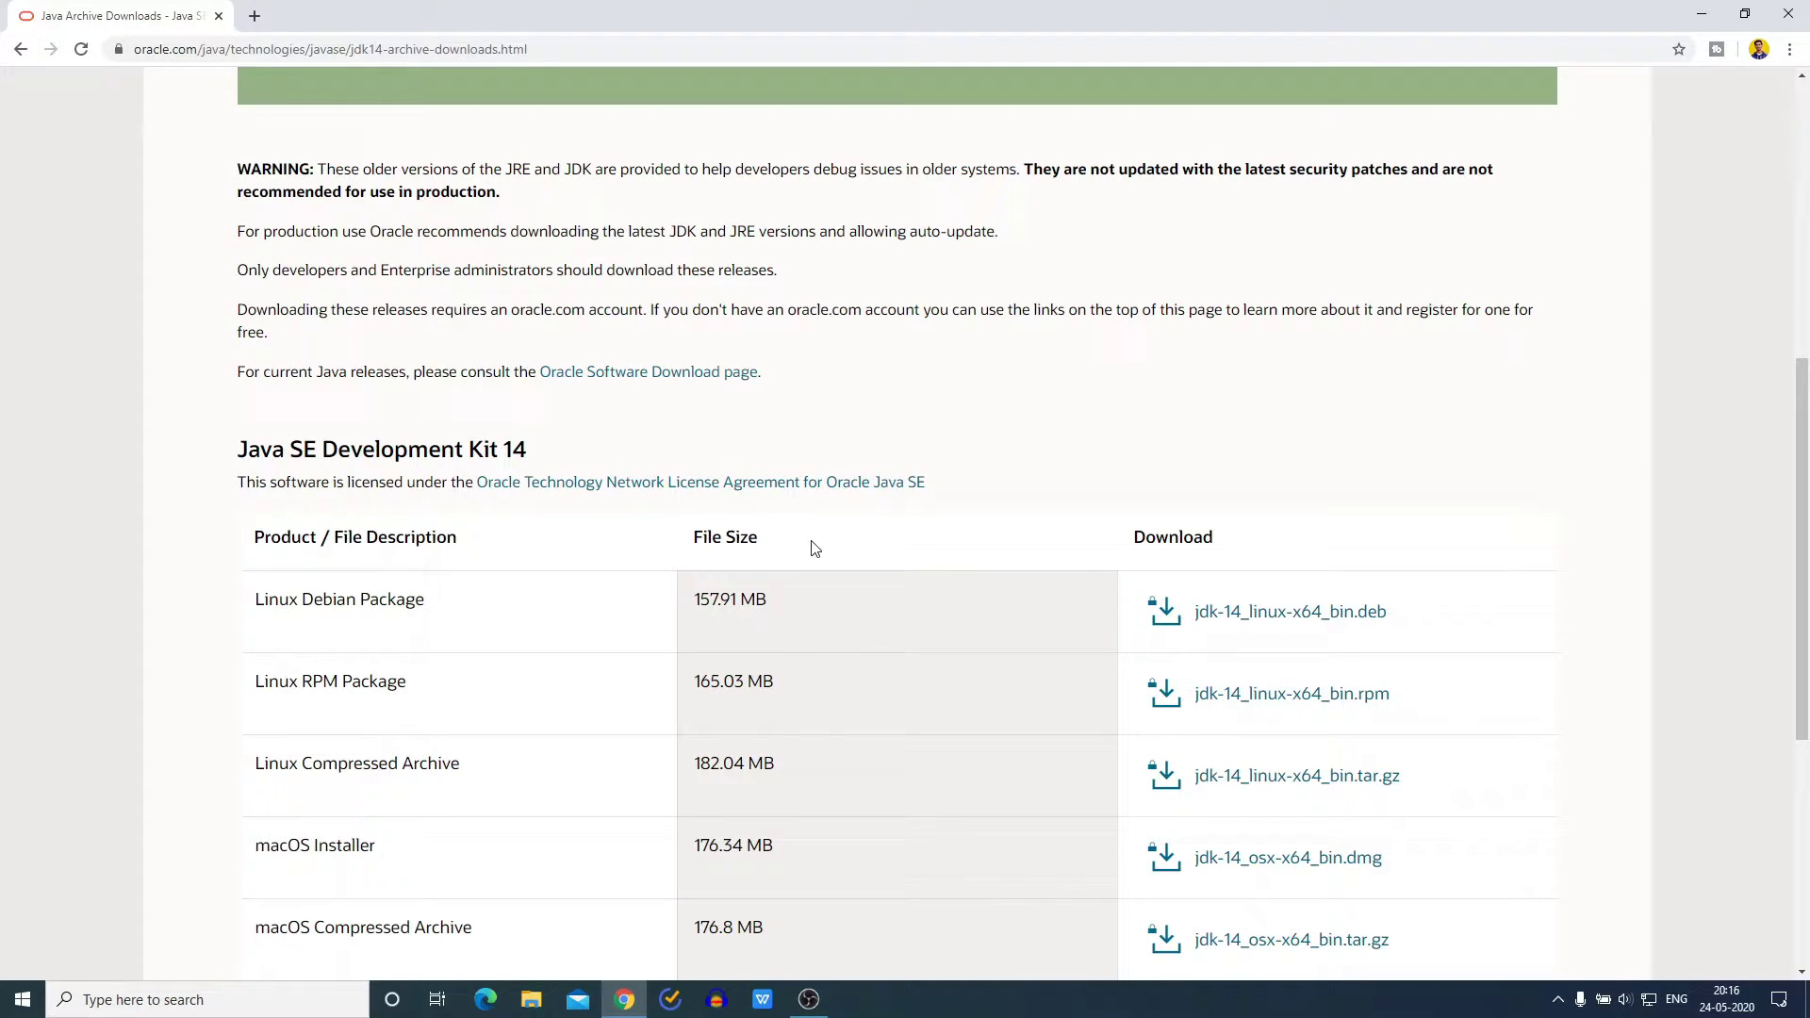
pyautogui.scroll(-3, 815, 549)
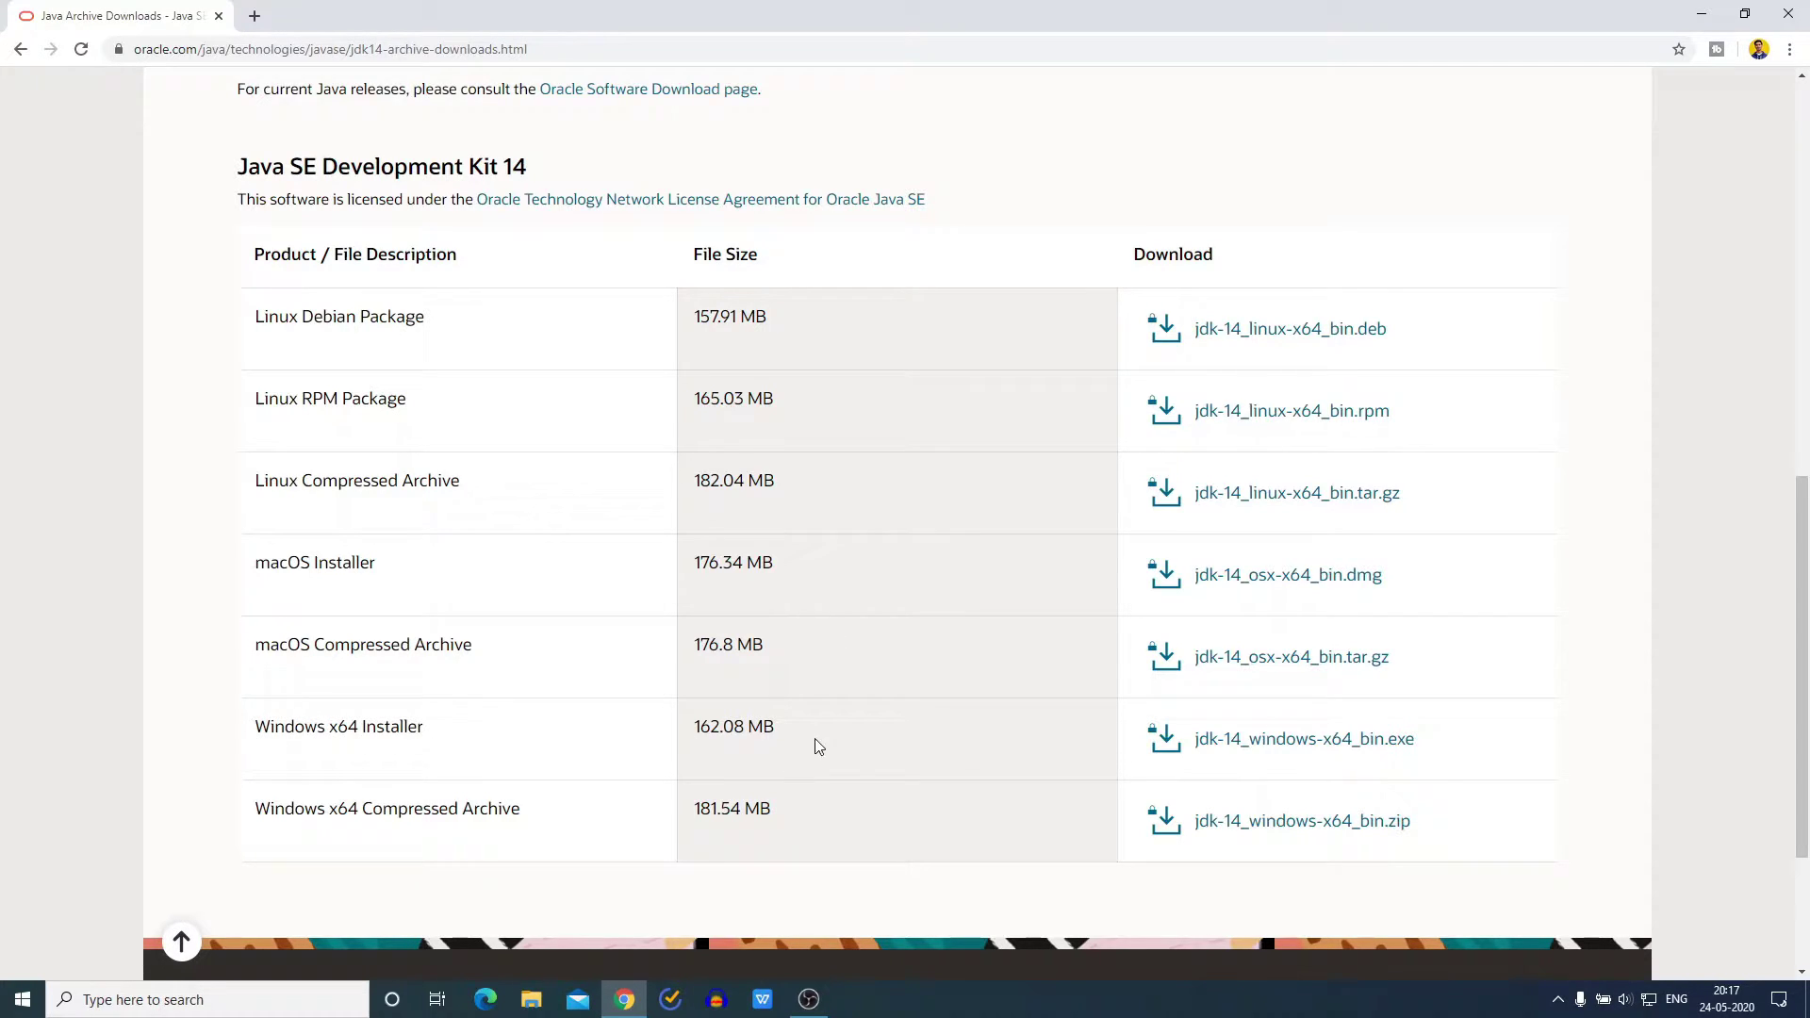
# - Accept the Oracle license and download the jdk-14.0.1_windows-x64_bin.exe installer
pyautogui.click(1367, 750)
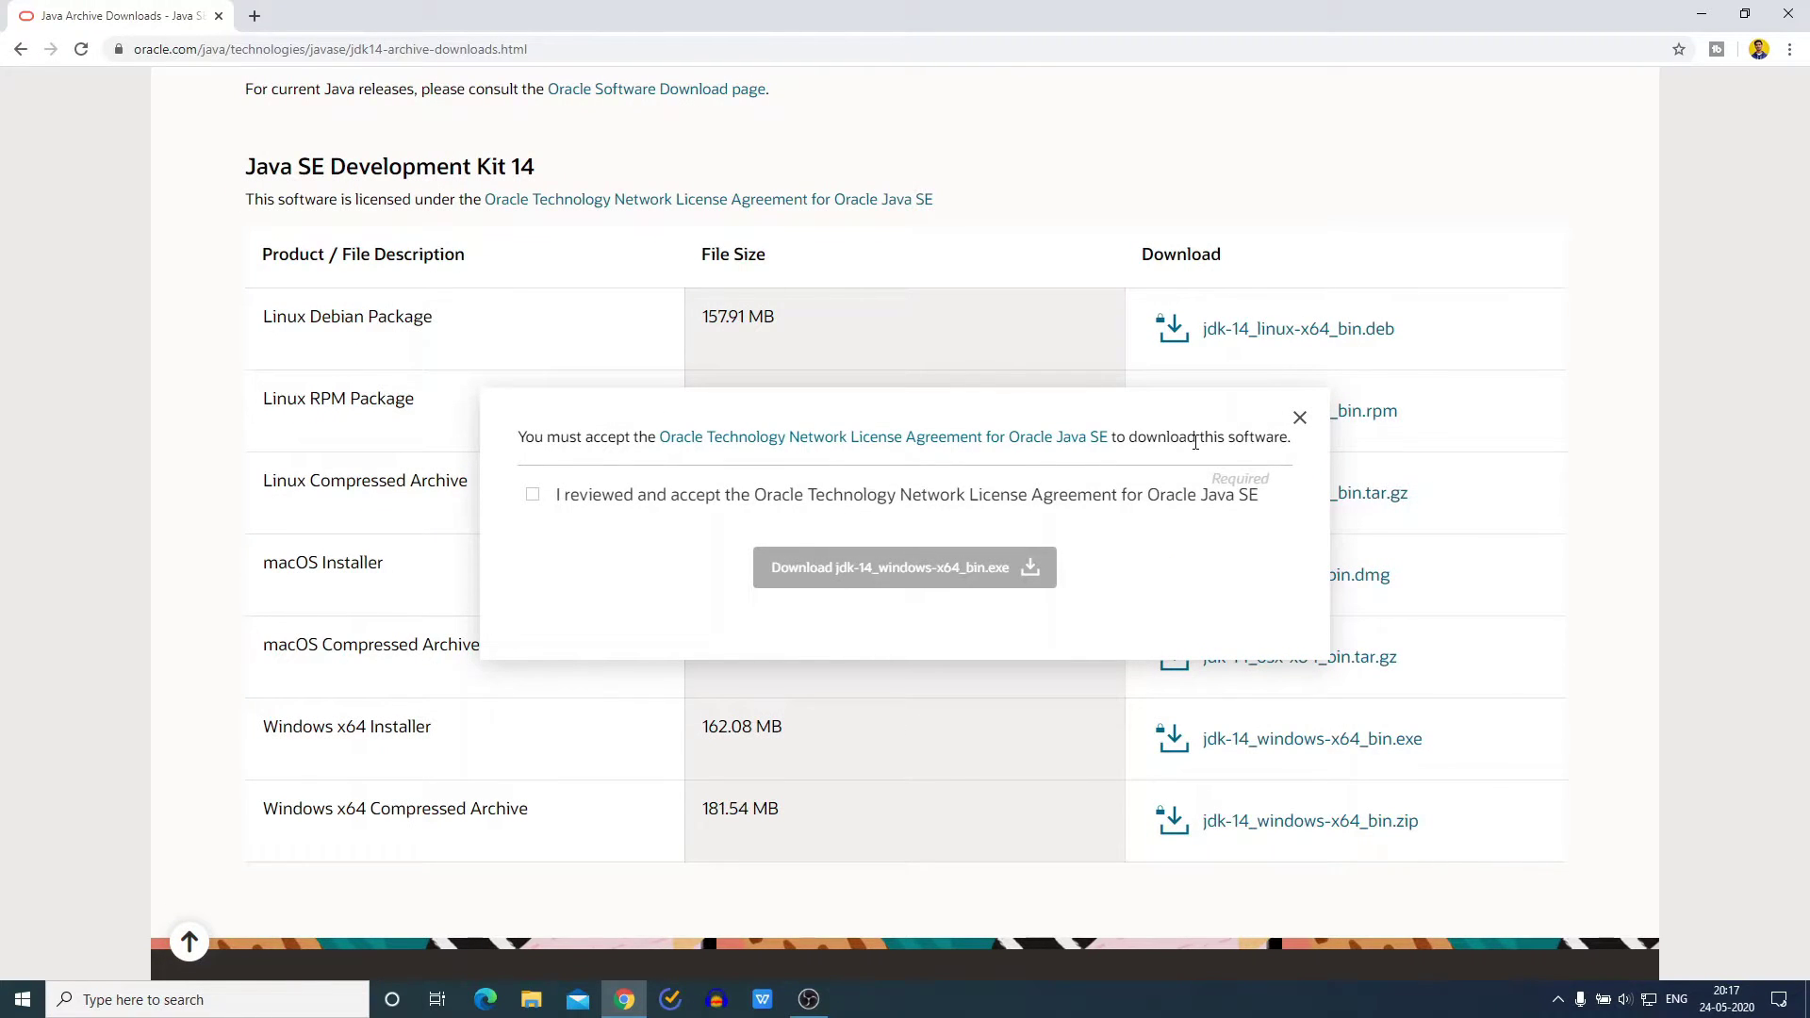
pyautogui.click(533, 496)
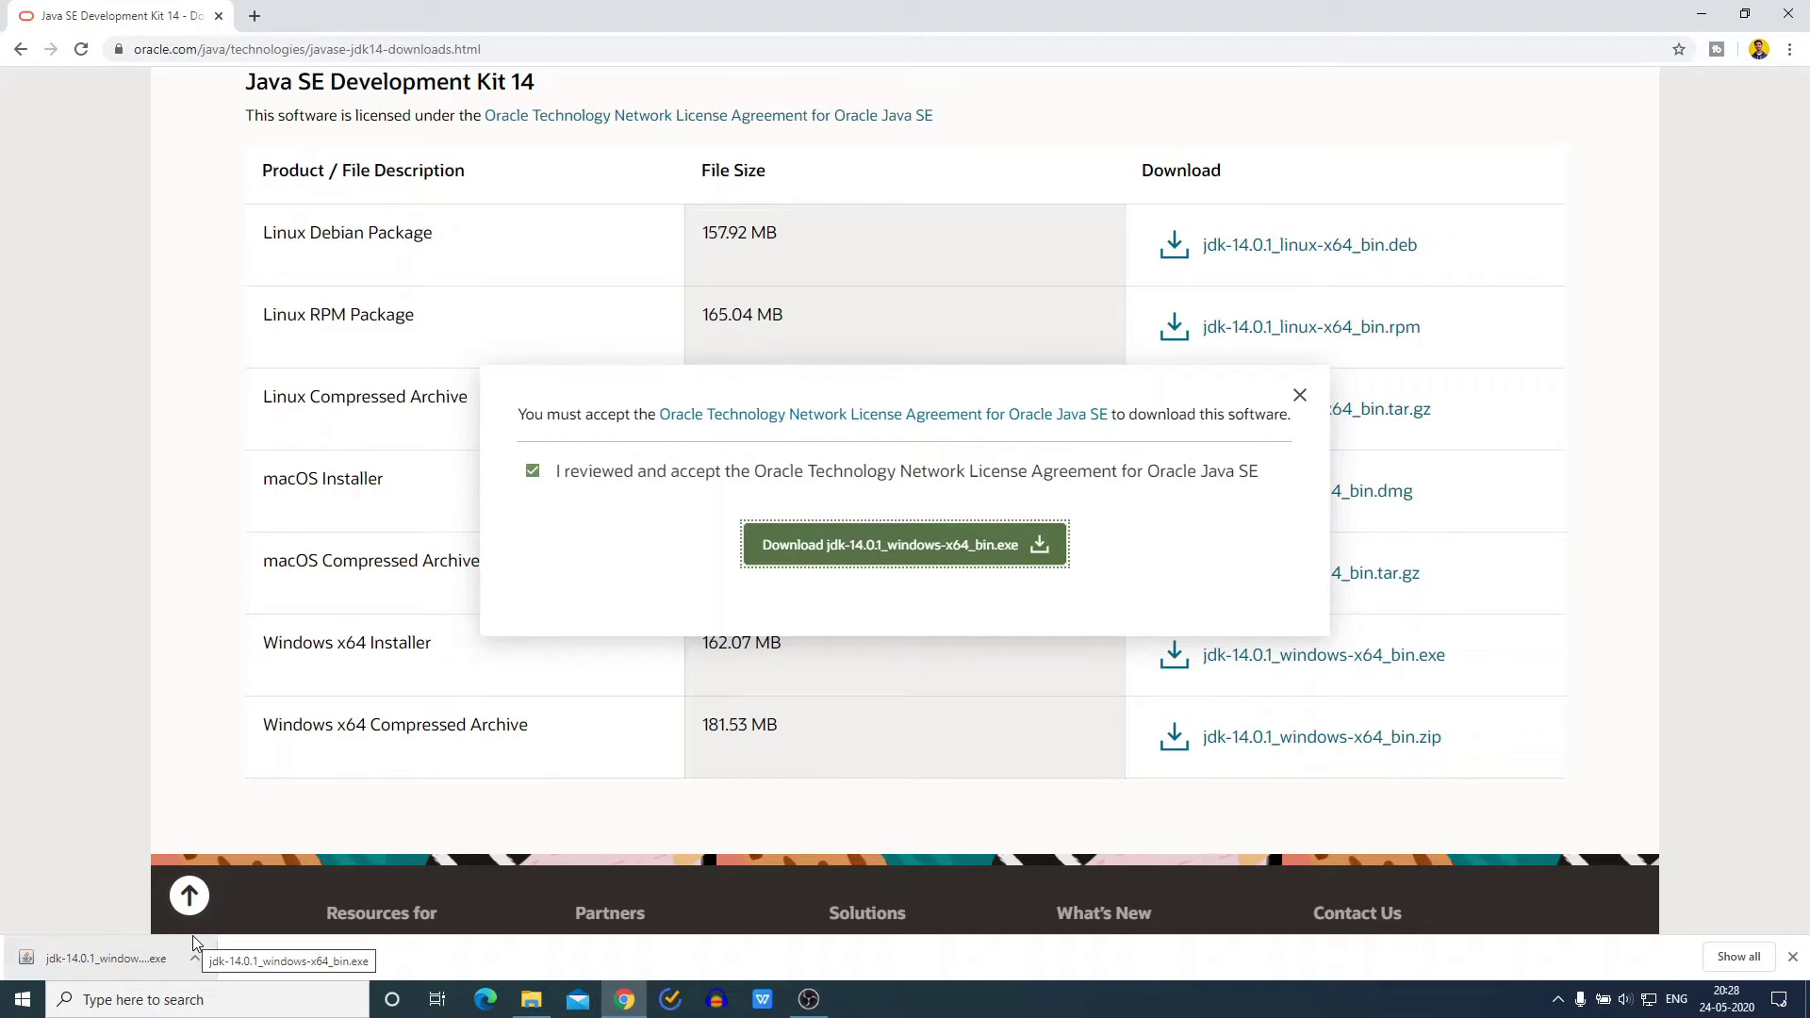
# - Launch the downloaded JDK installer and minimize Chrome
pyautogui.click(195, 955)
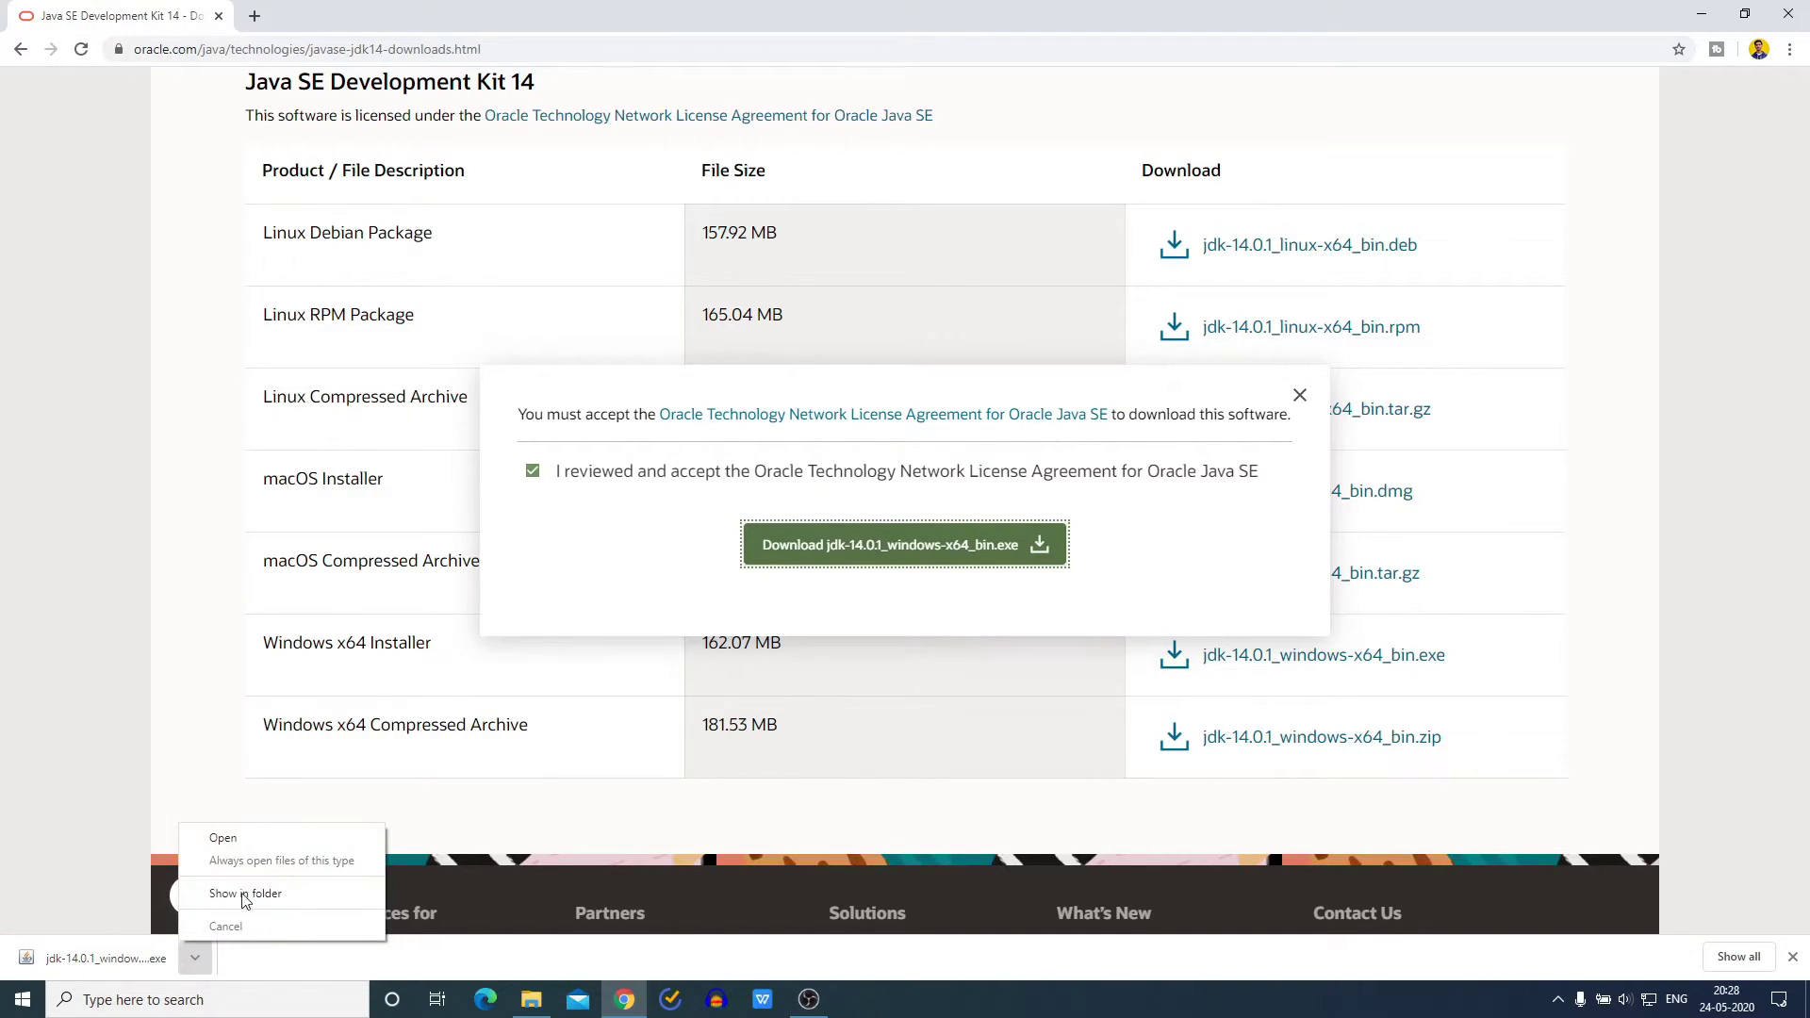
pyautogui.click(296, 841)
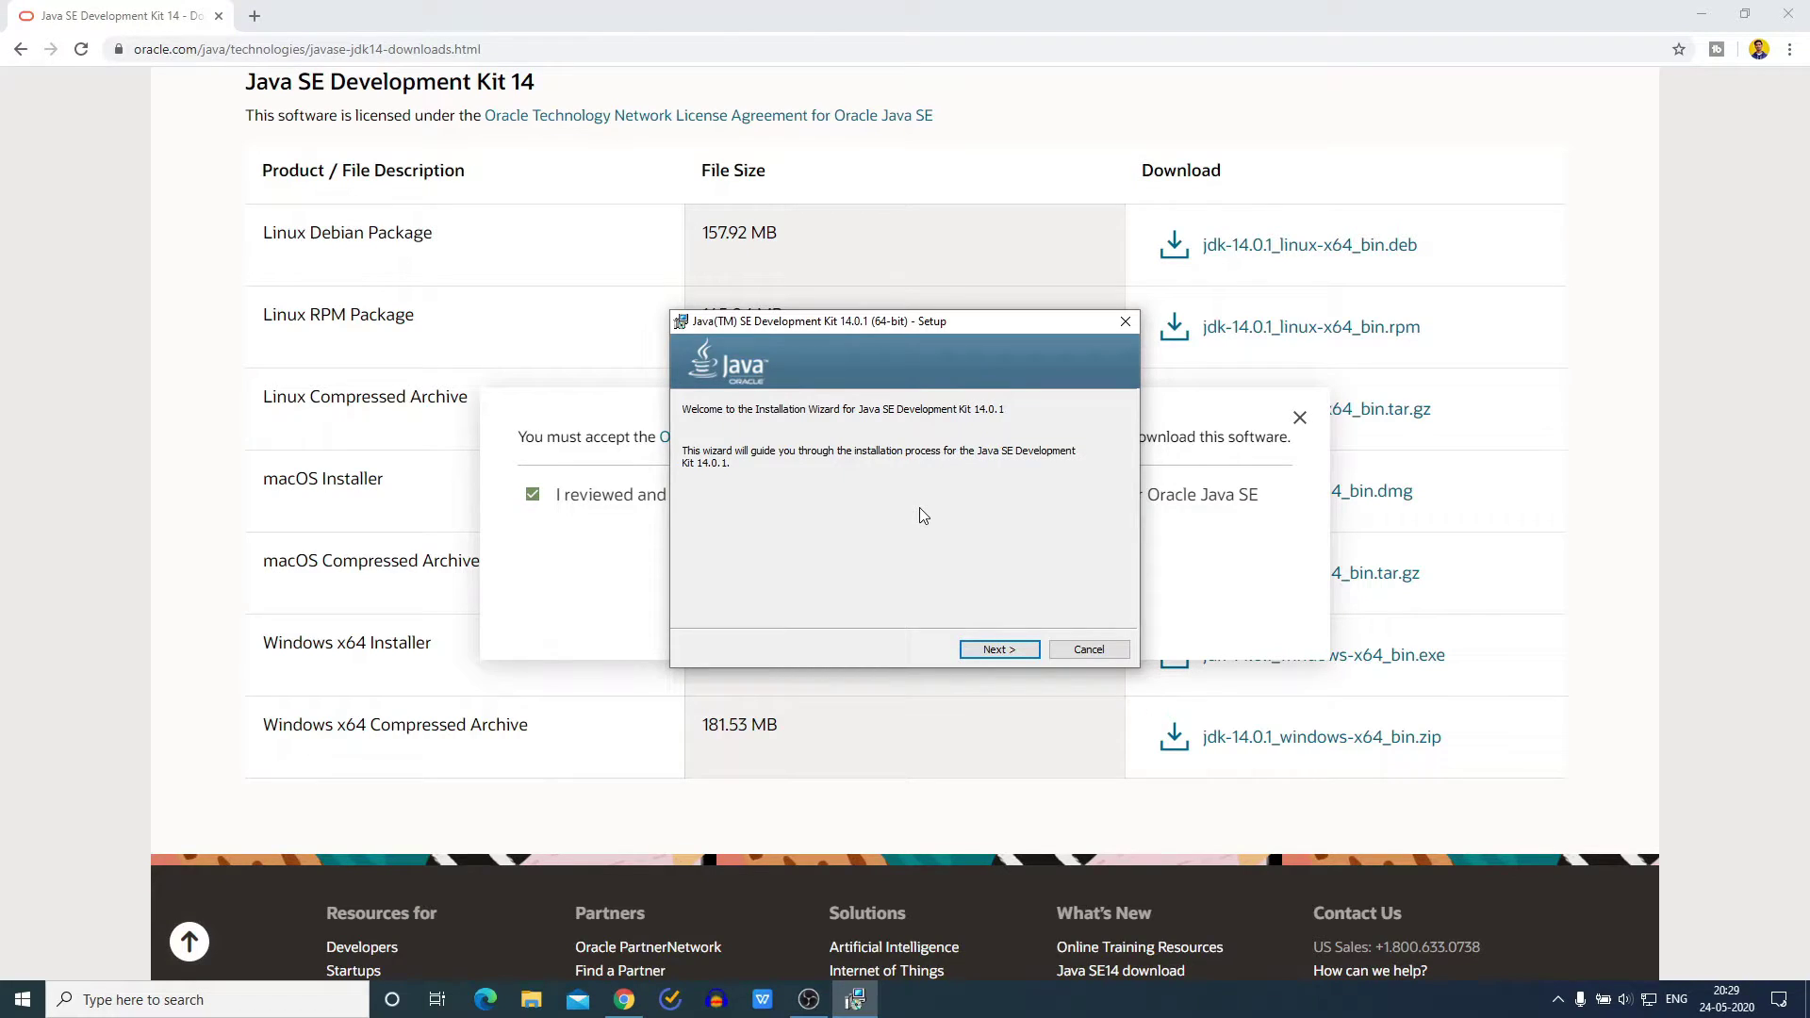
pyautogui.click(1702, 13)
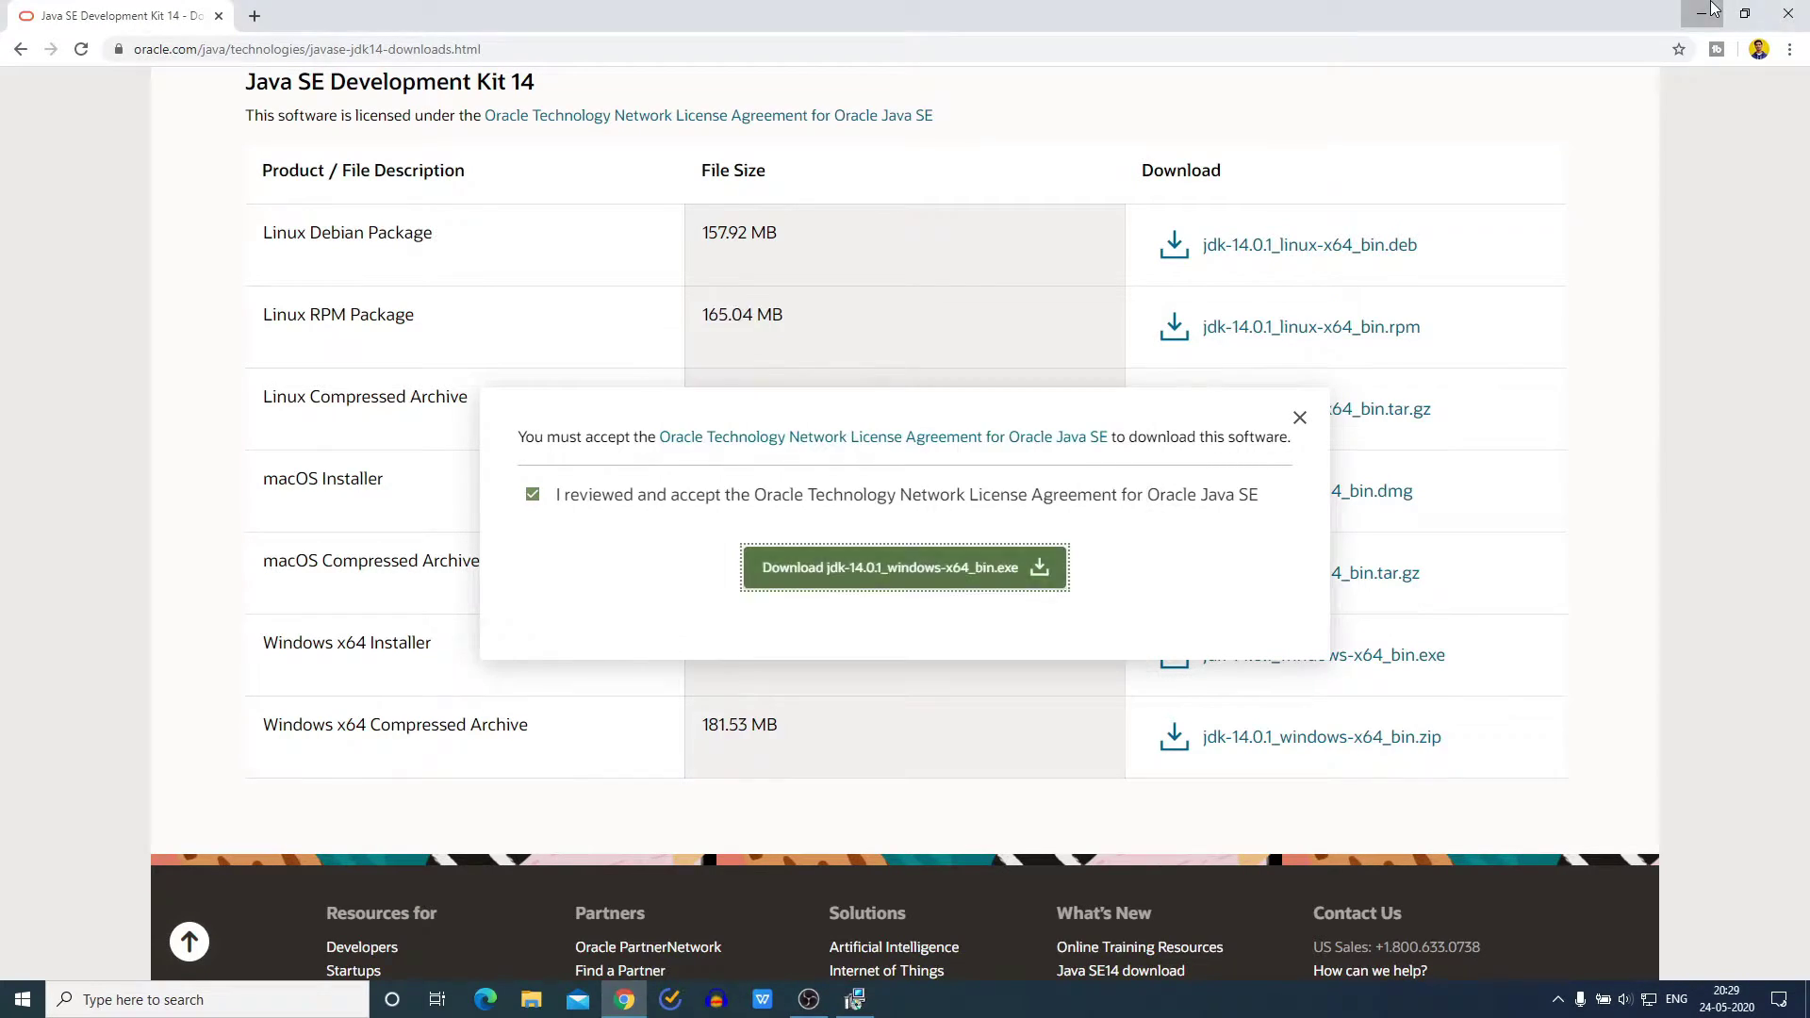
# - Install JDK 14.0.1 into the default C:\Program Files\Java\jdk-14.0.1 folder and close the installer
pyautogui.click(1014, 648)
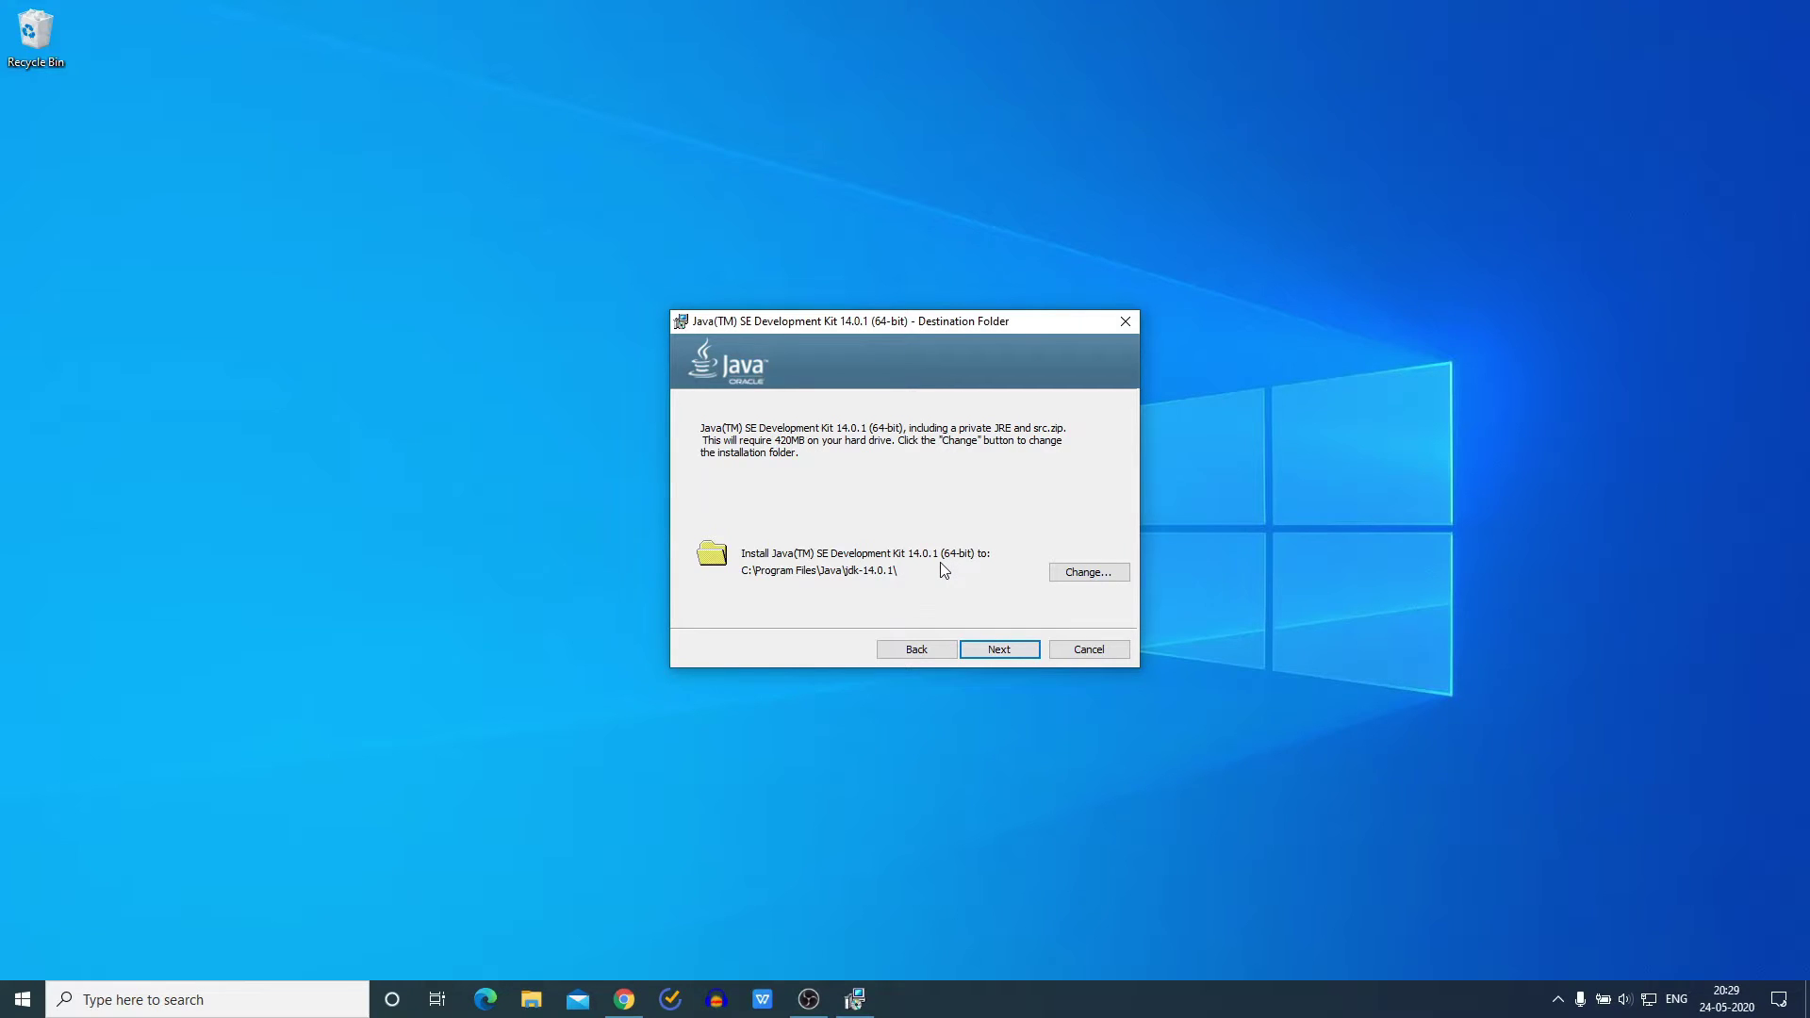
pyautogui.click(1114, 575)
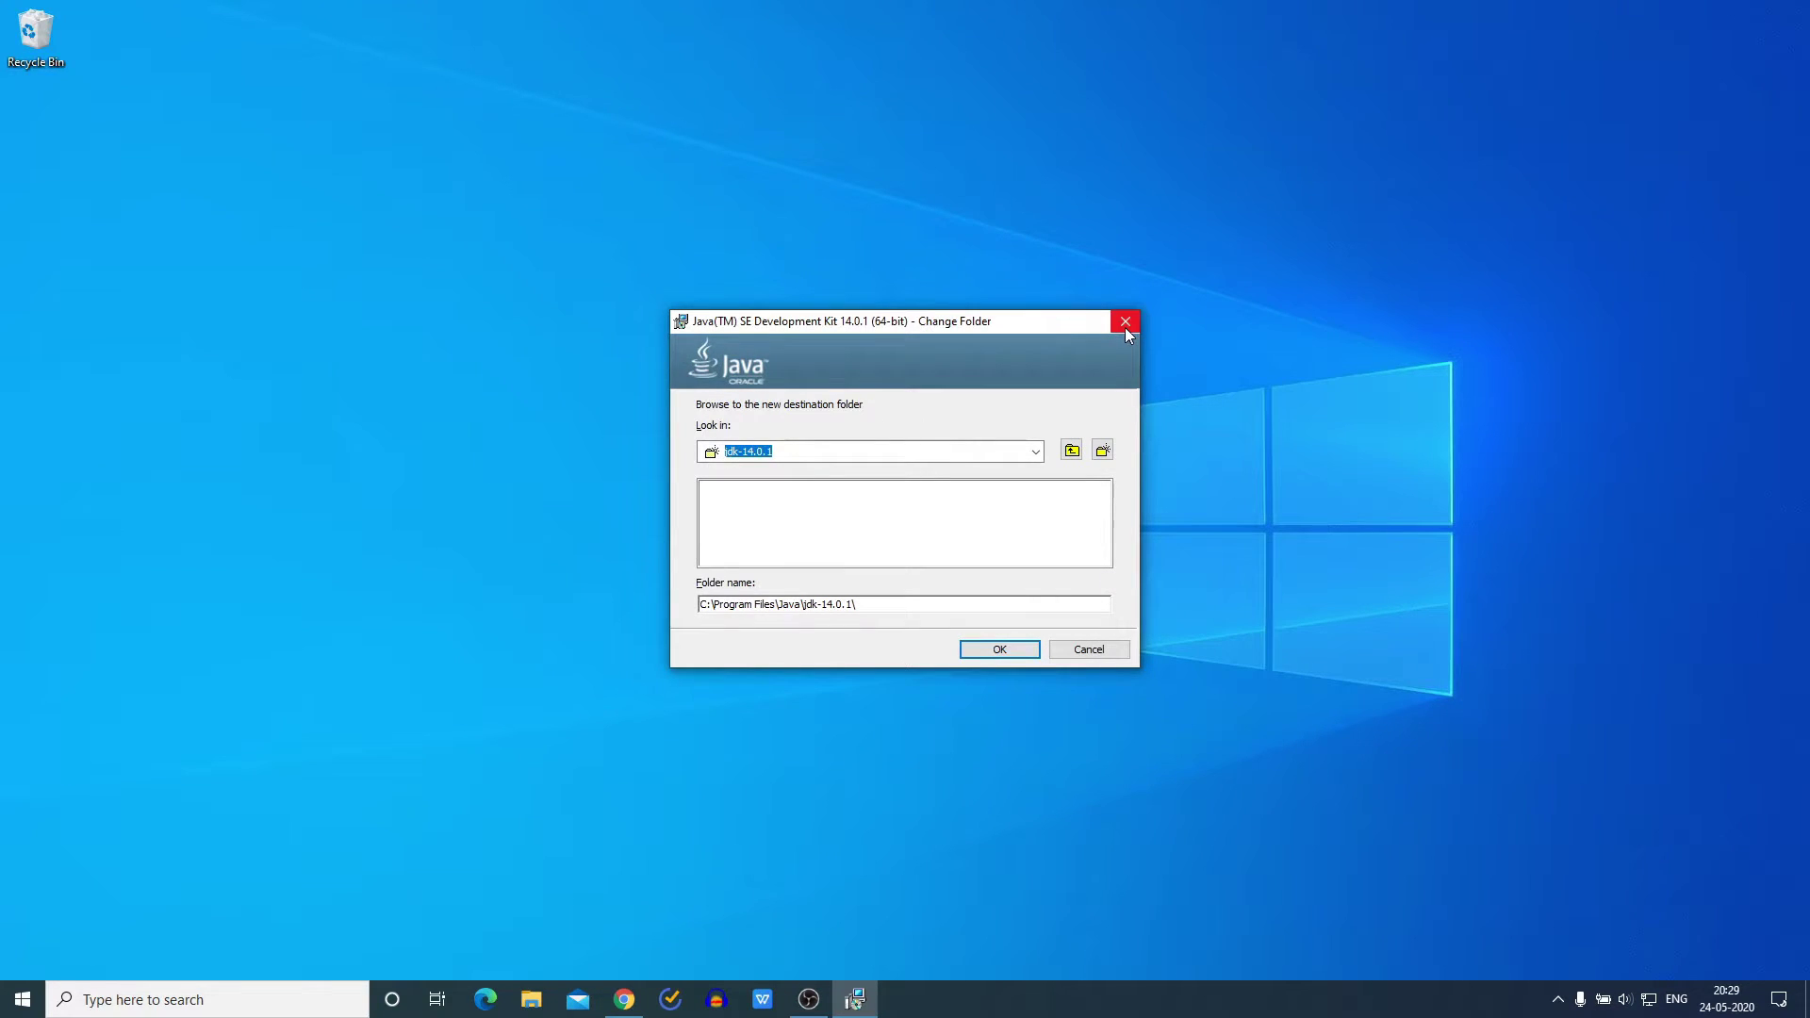
pyautogui.click(1020, 653)
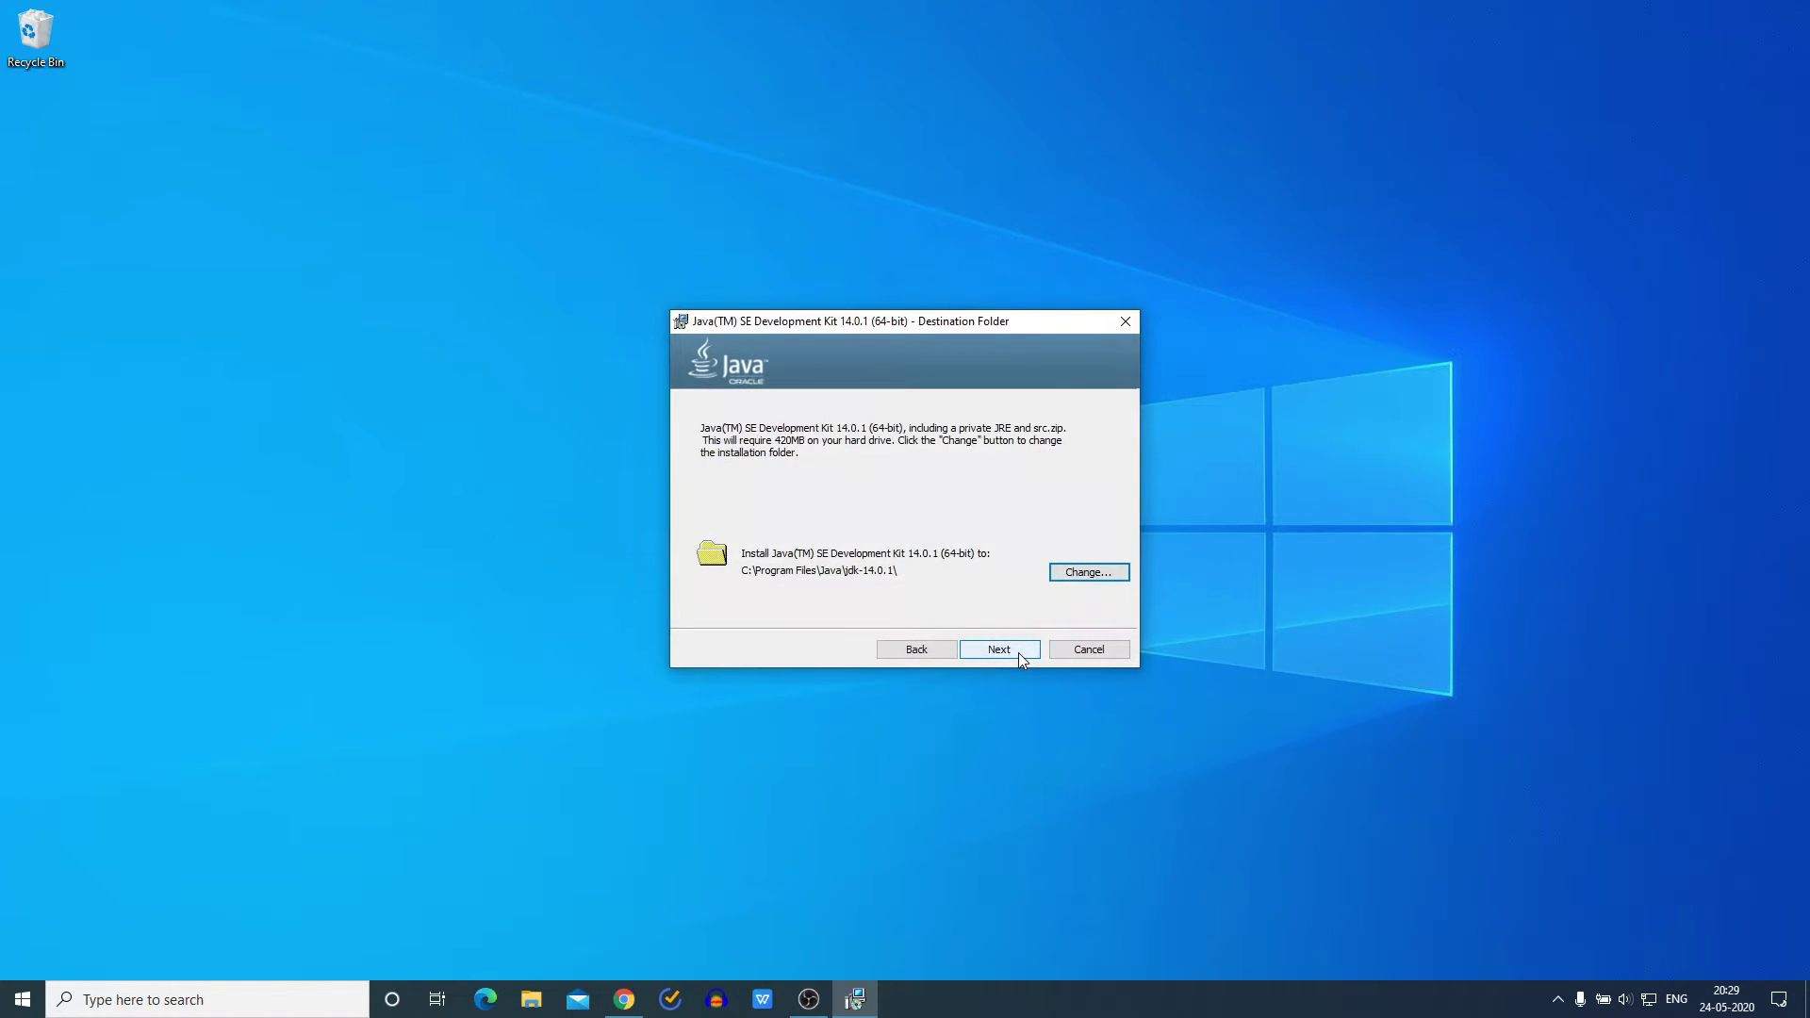
pyautogui.click(1000, 650)
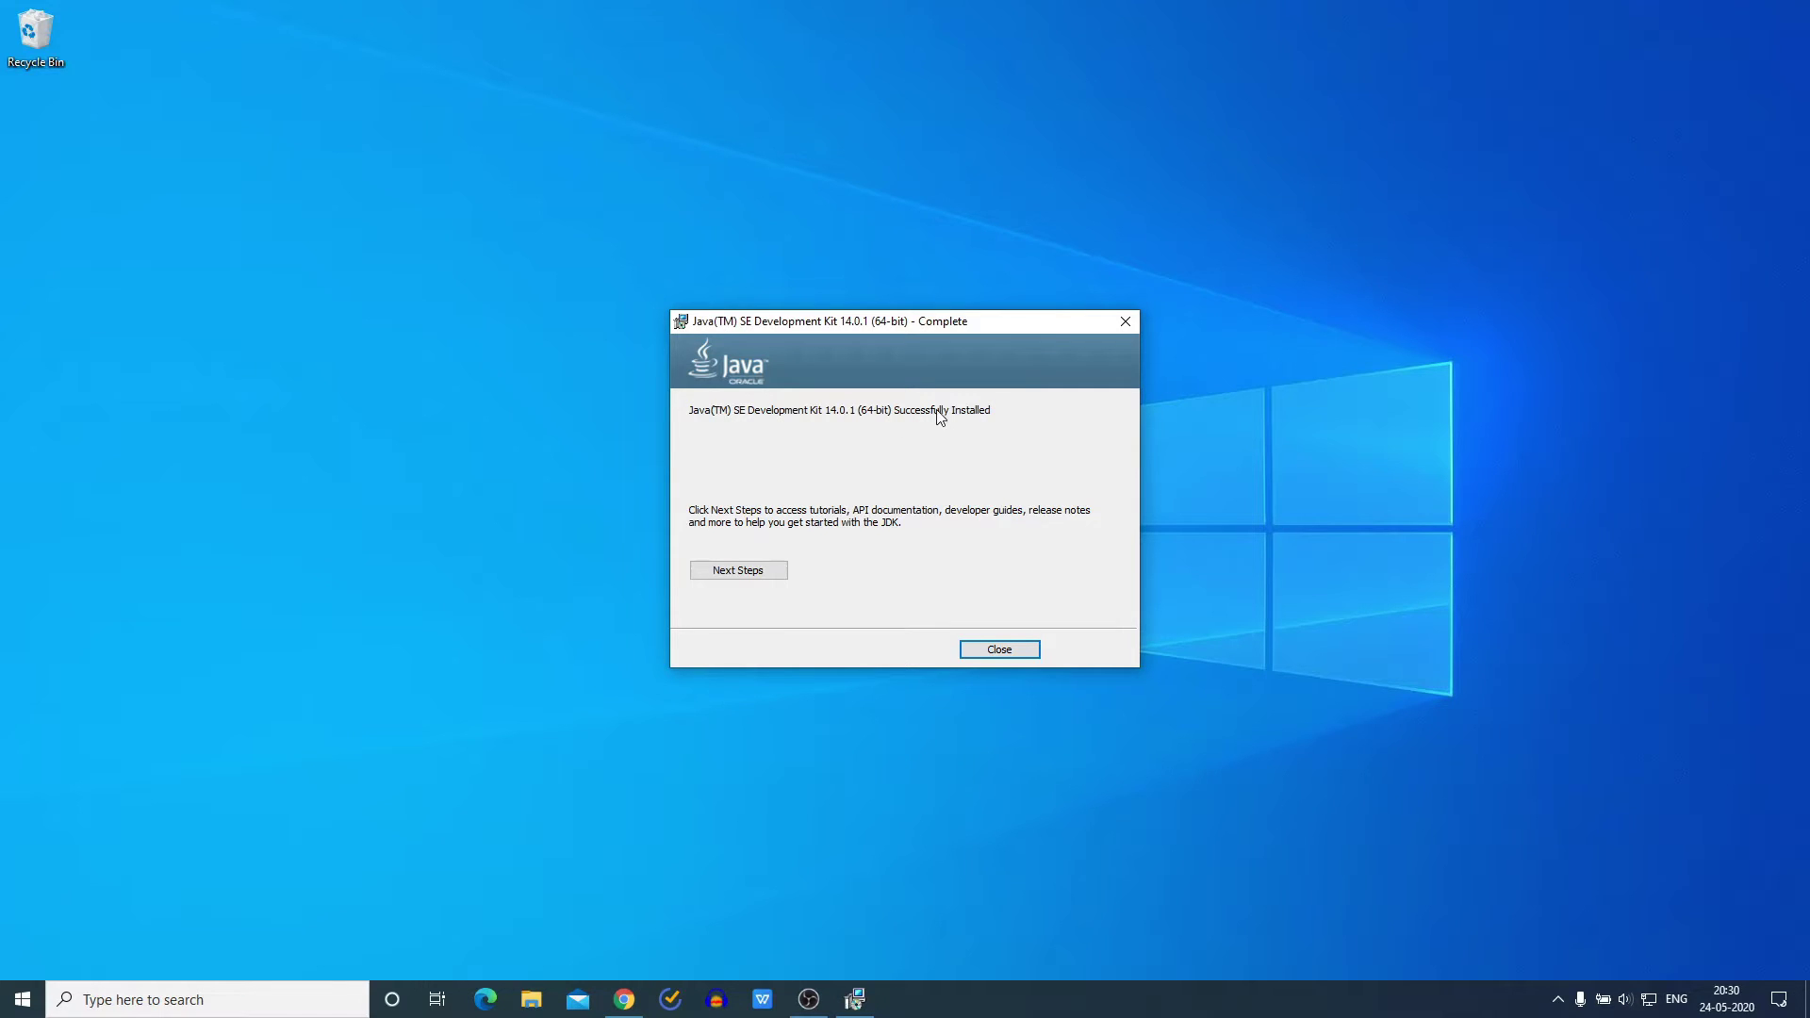
pyautogui.click(1001, 649)
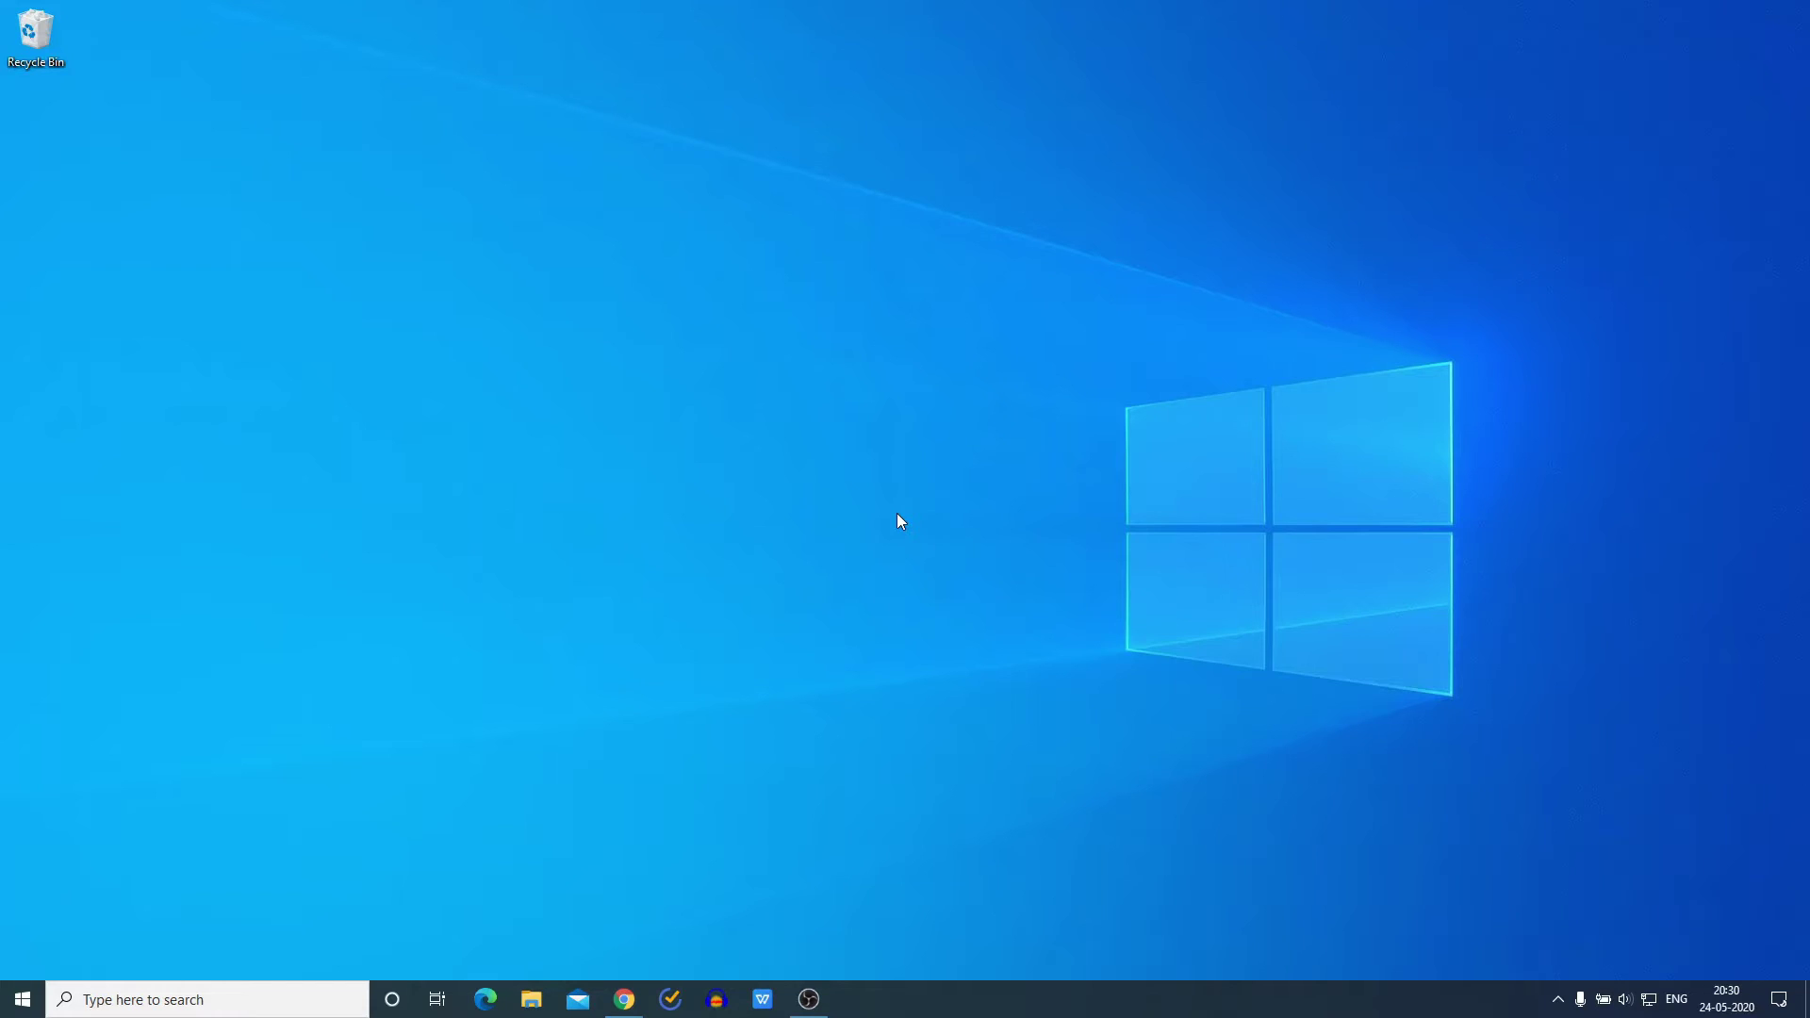
# - Open Control Panel, go to System and Security > System, then Advanced system settings
pyautogui.click(198, 999)
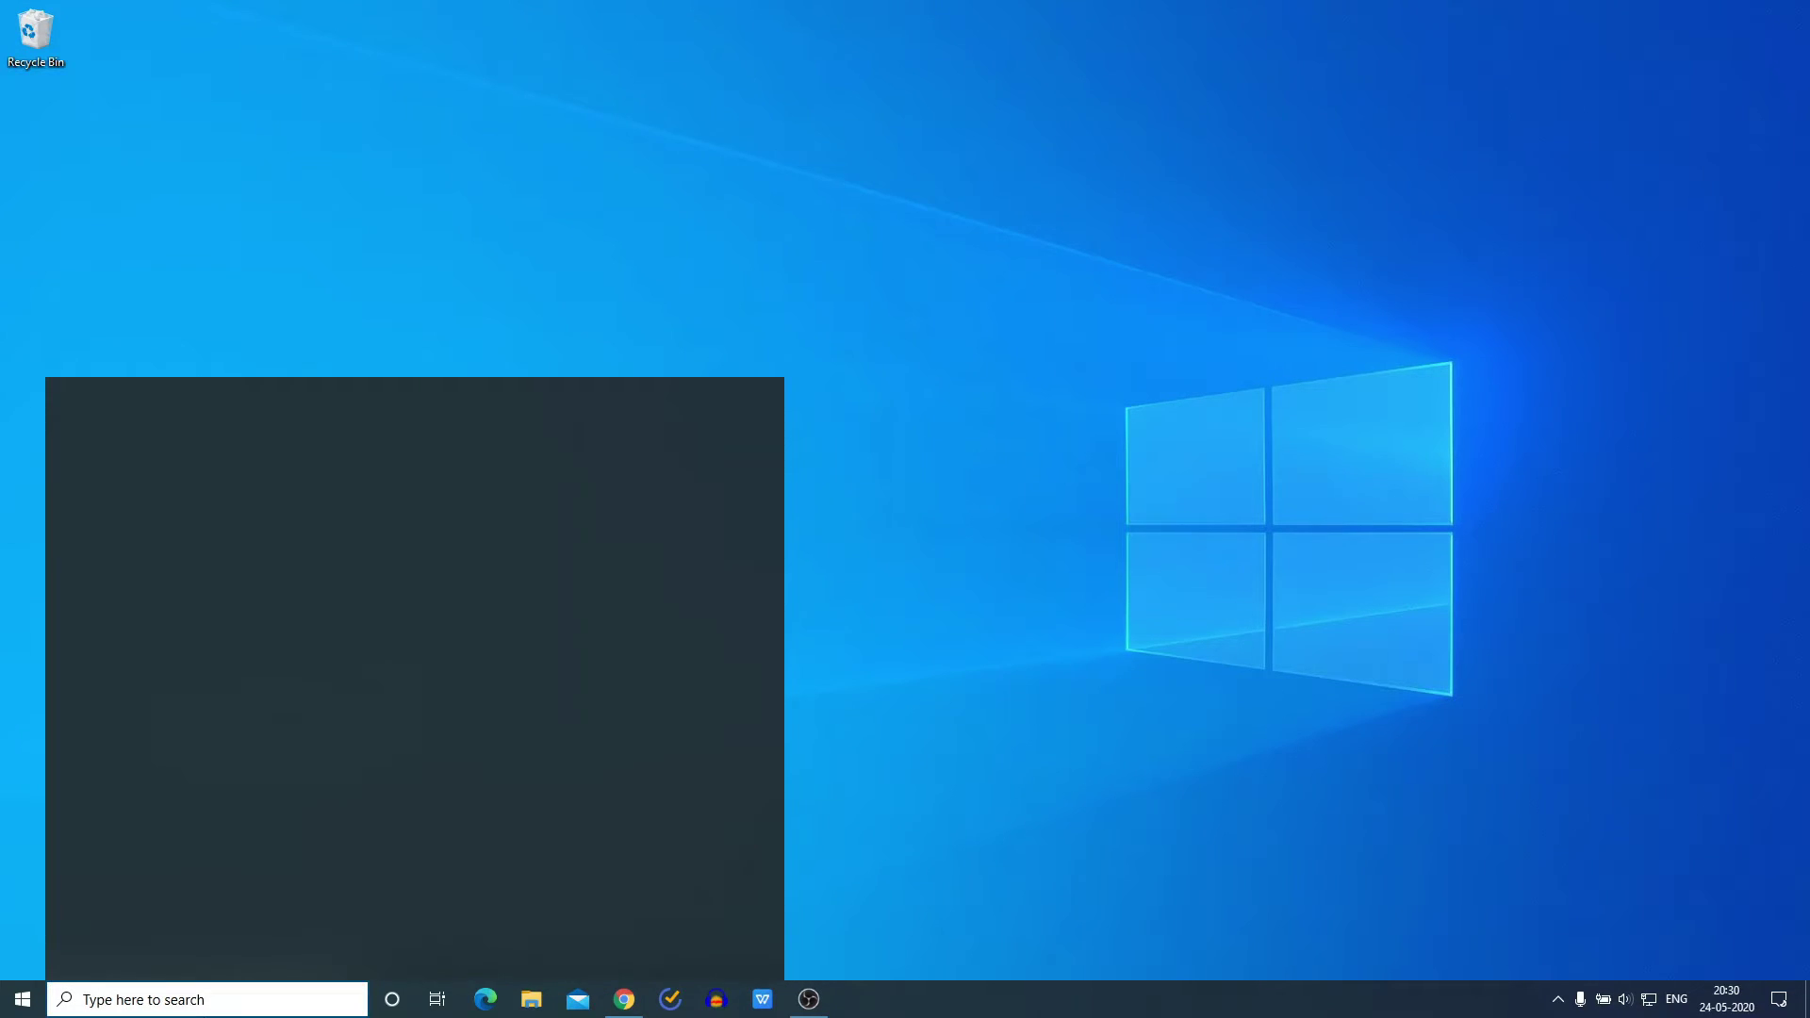
pyautogui.write('cont')
pyautogui.press('Return')
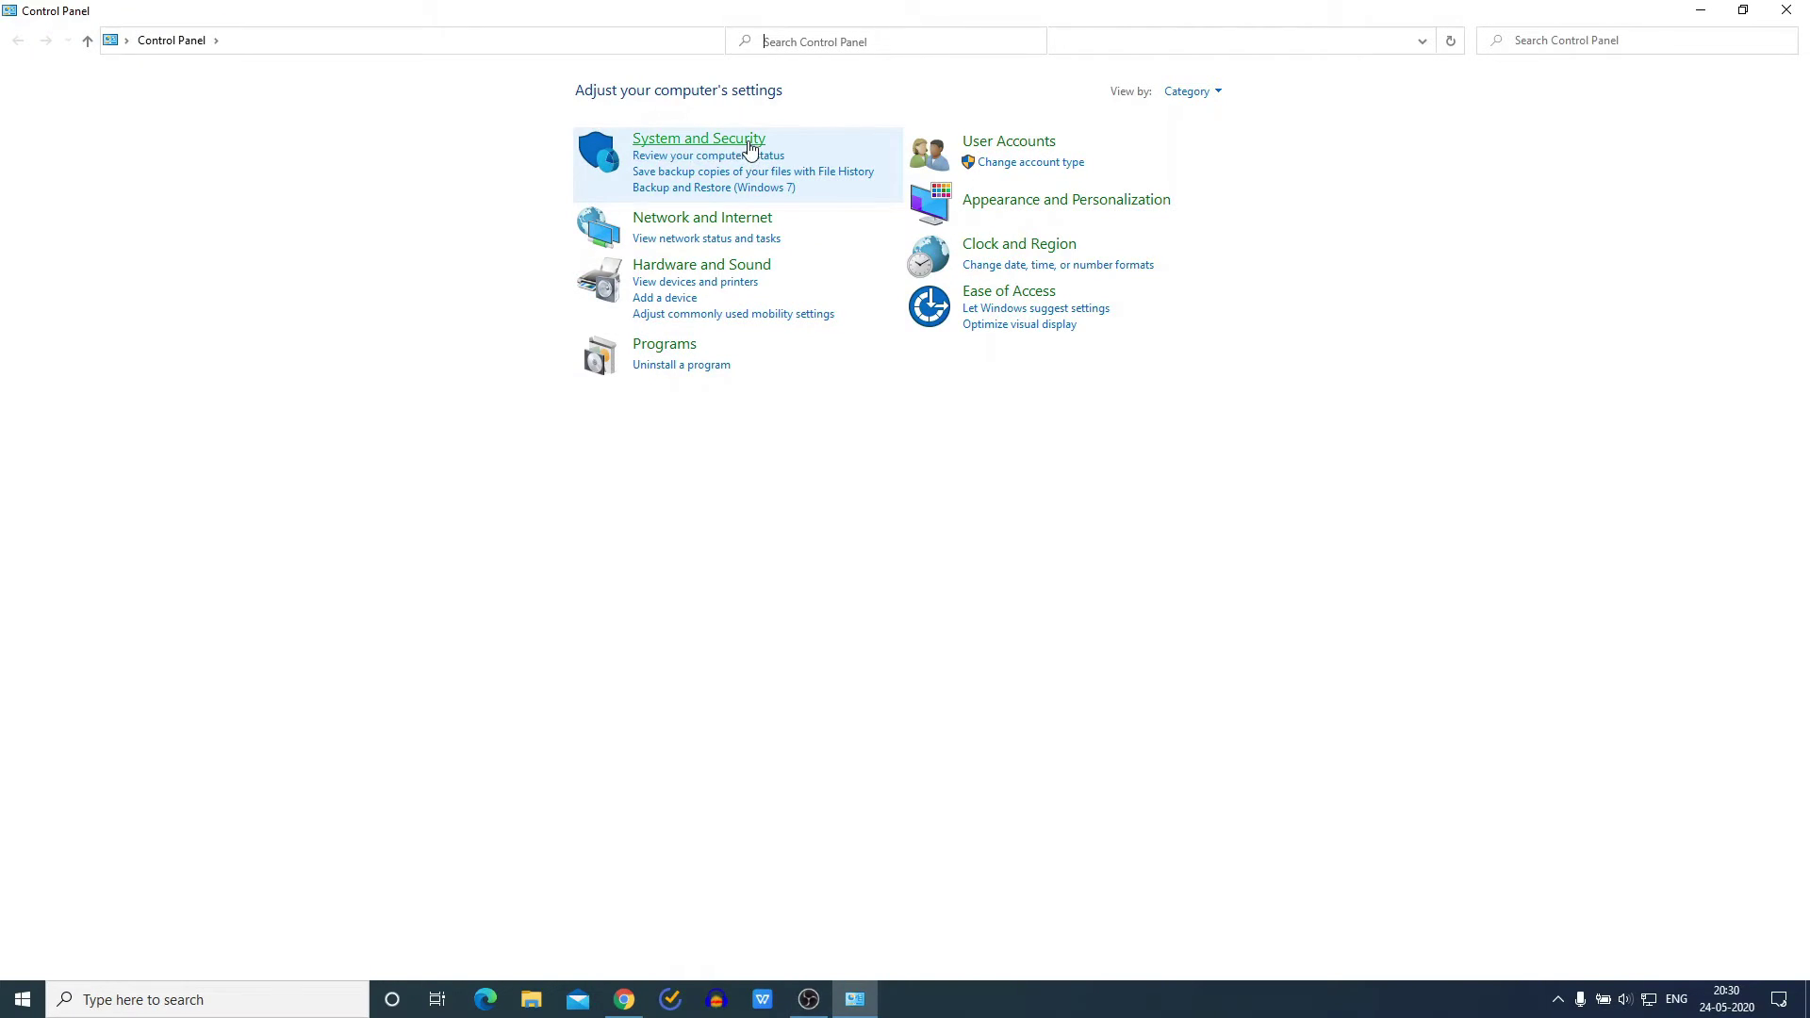
pyautogui.click(748, 151)
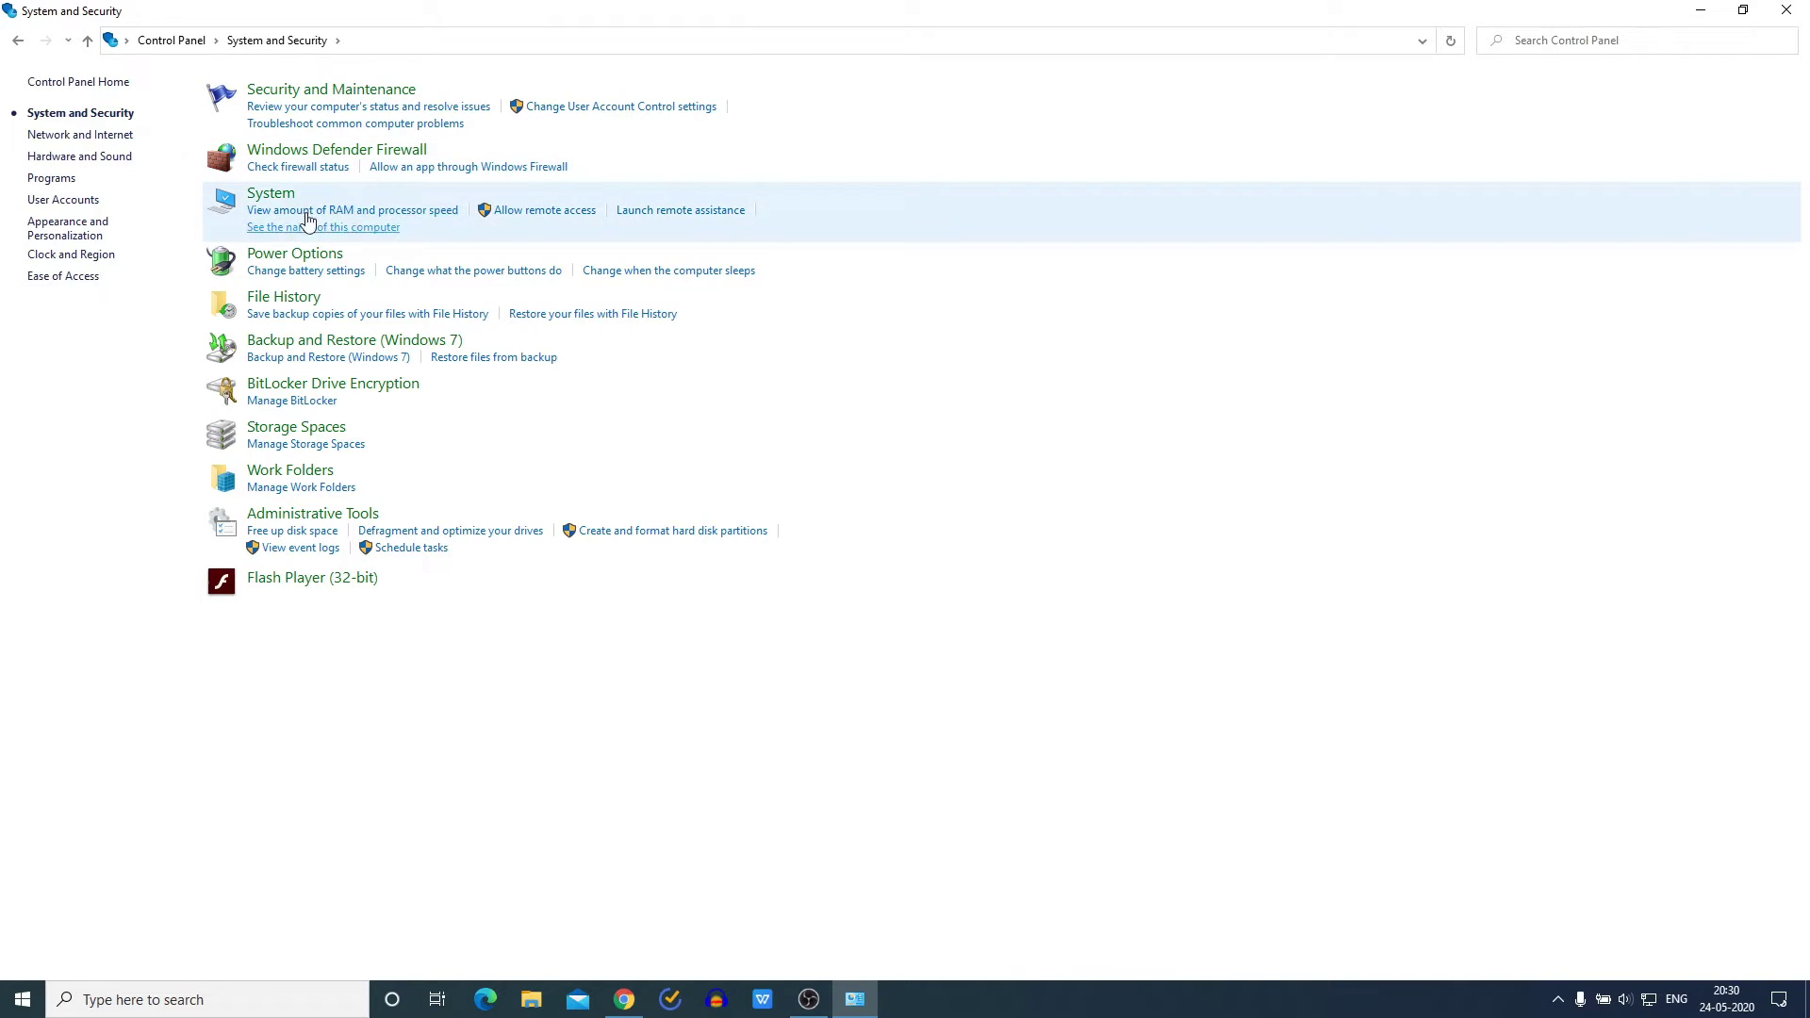
pyautogui.click(257, 196)
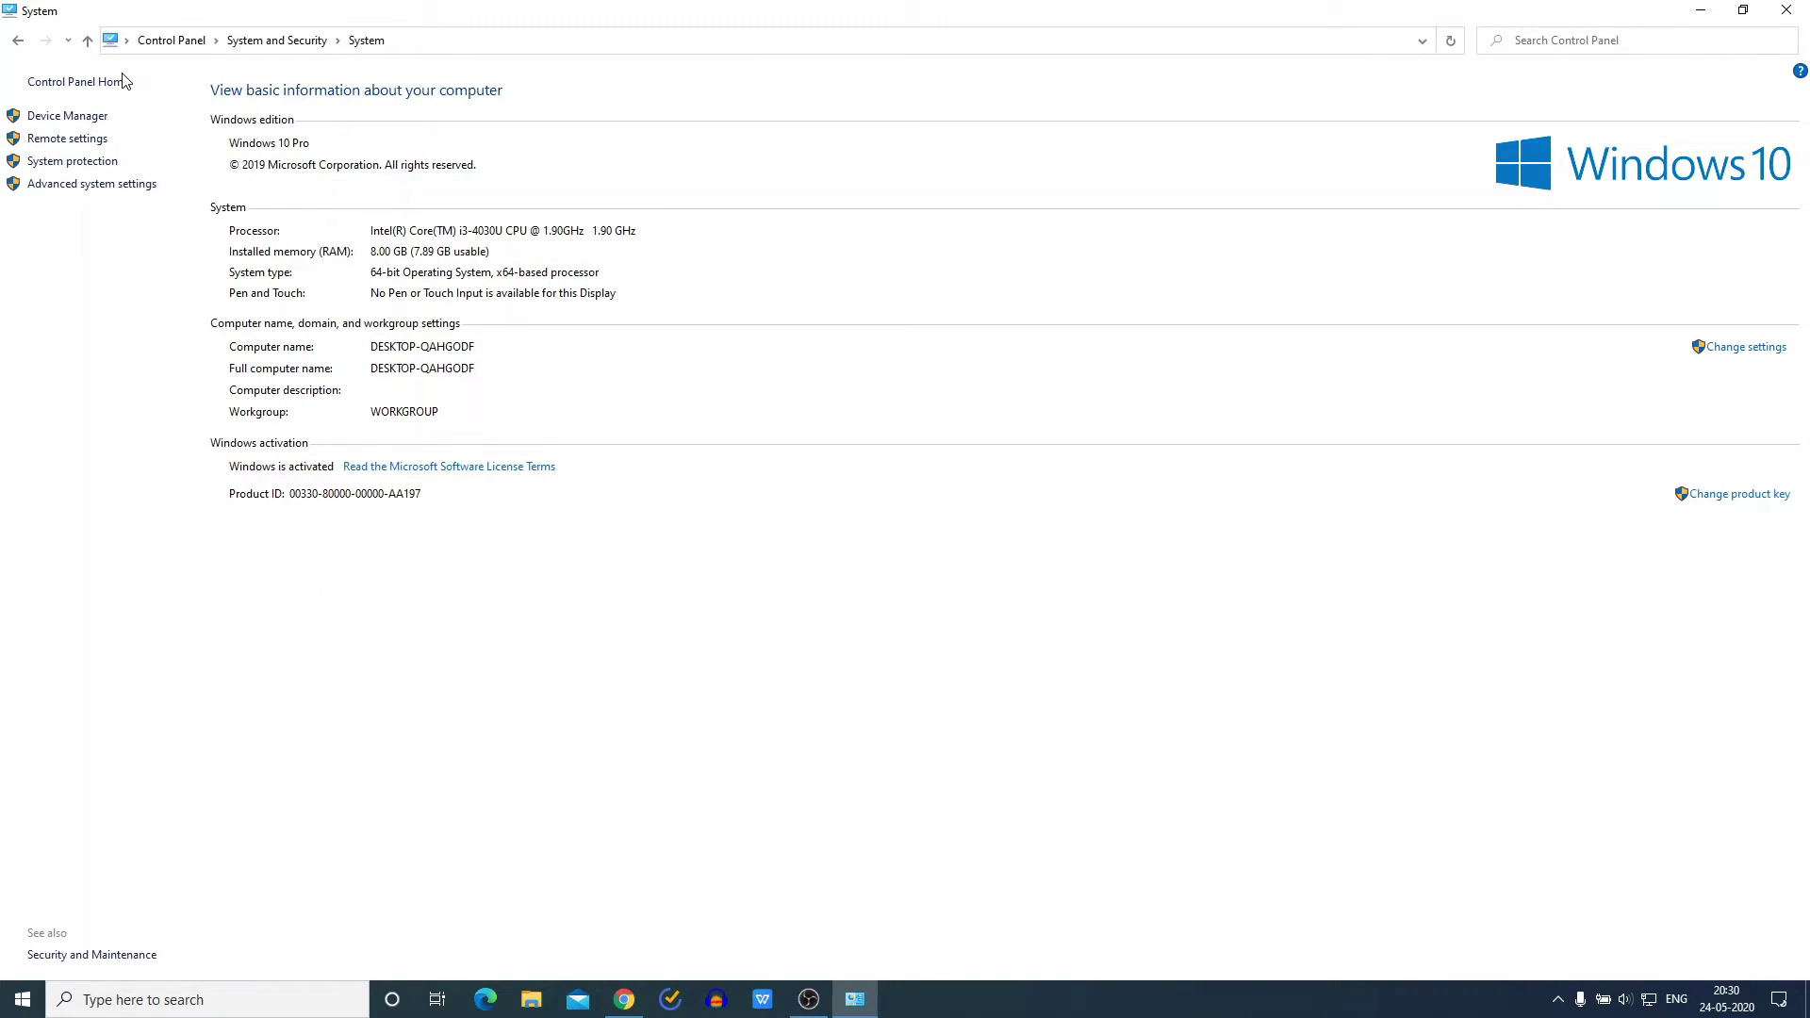
pyautogui.click(83, 188)
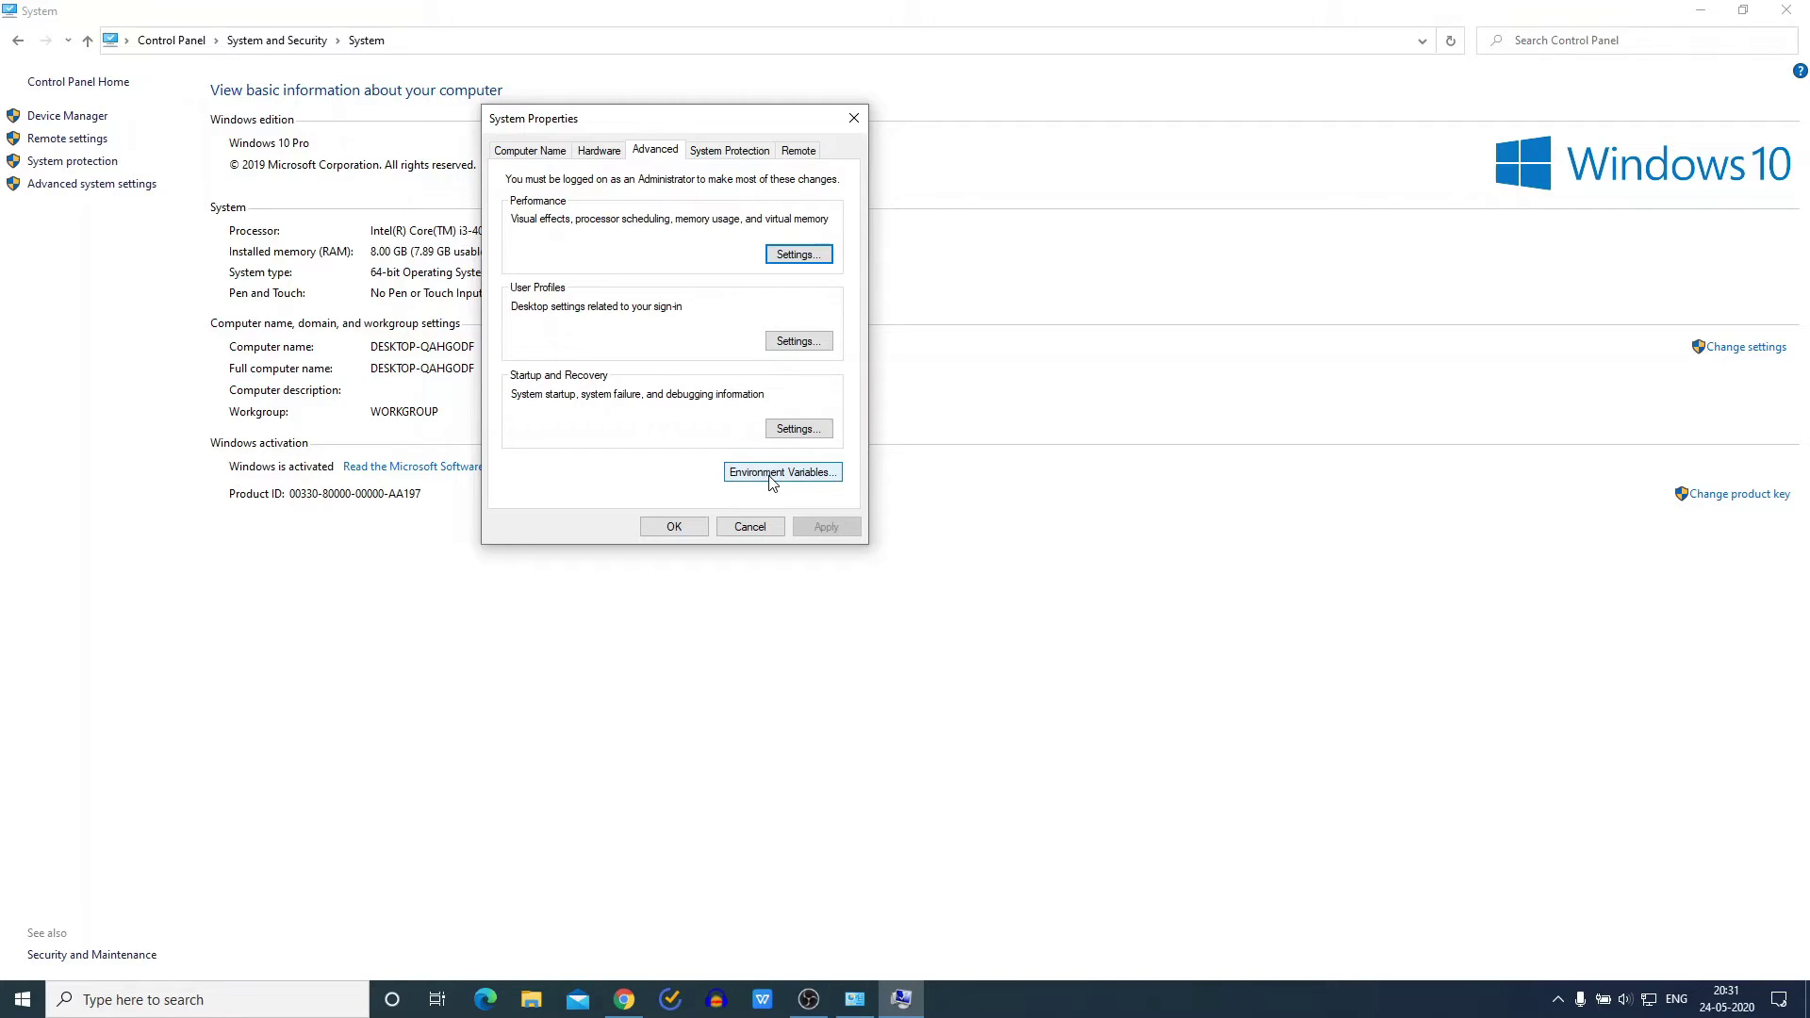
# - Edit the system Path variable, add a blank new entry, and bring up File Explorer
pyautogui.click(772, 478)
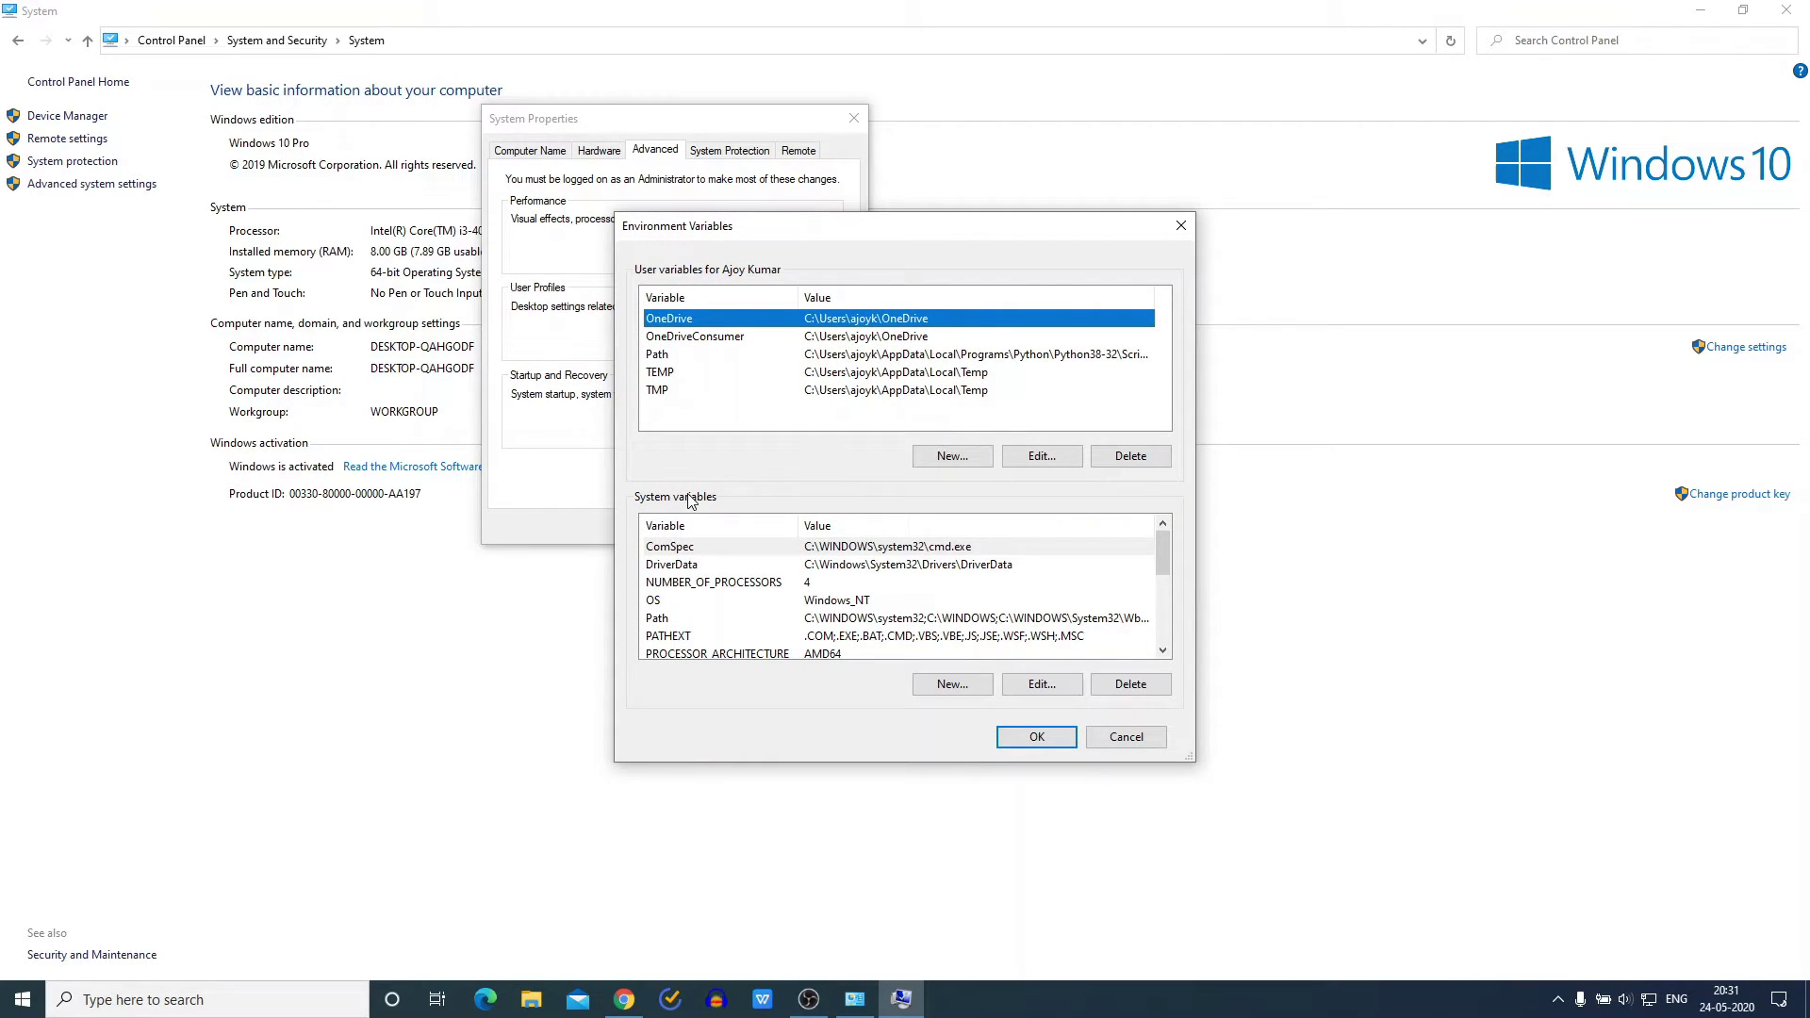
pyautogui.click(677, 621)
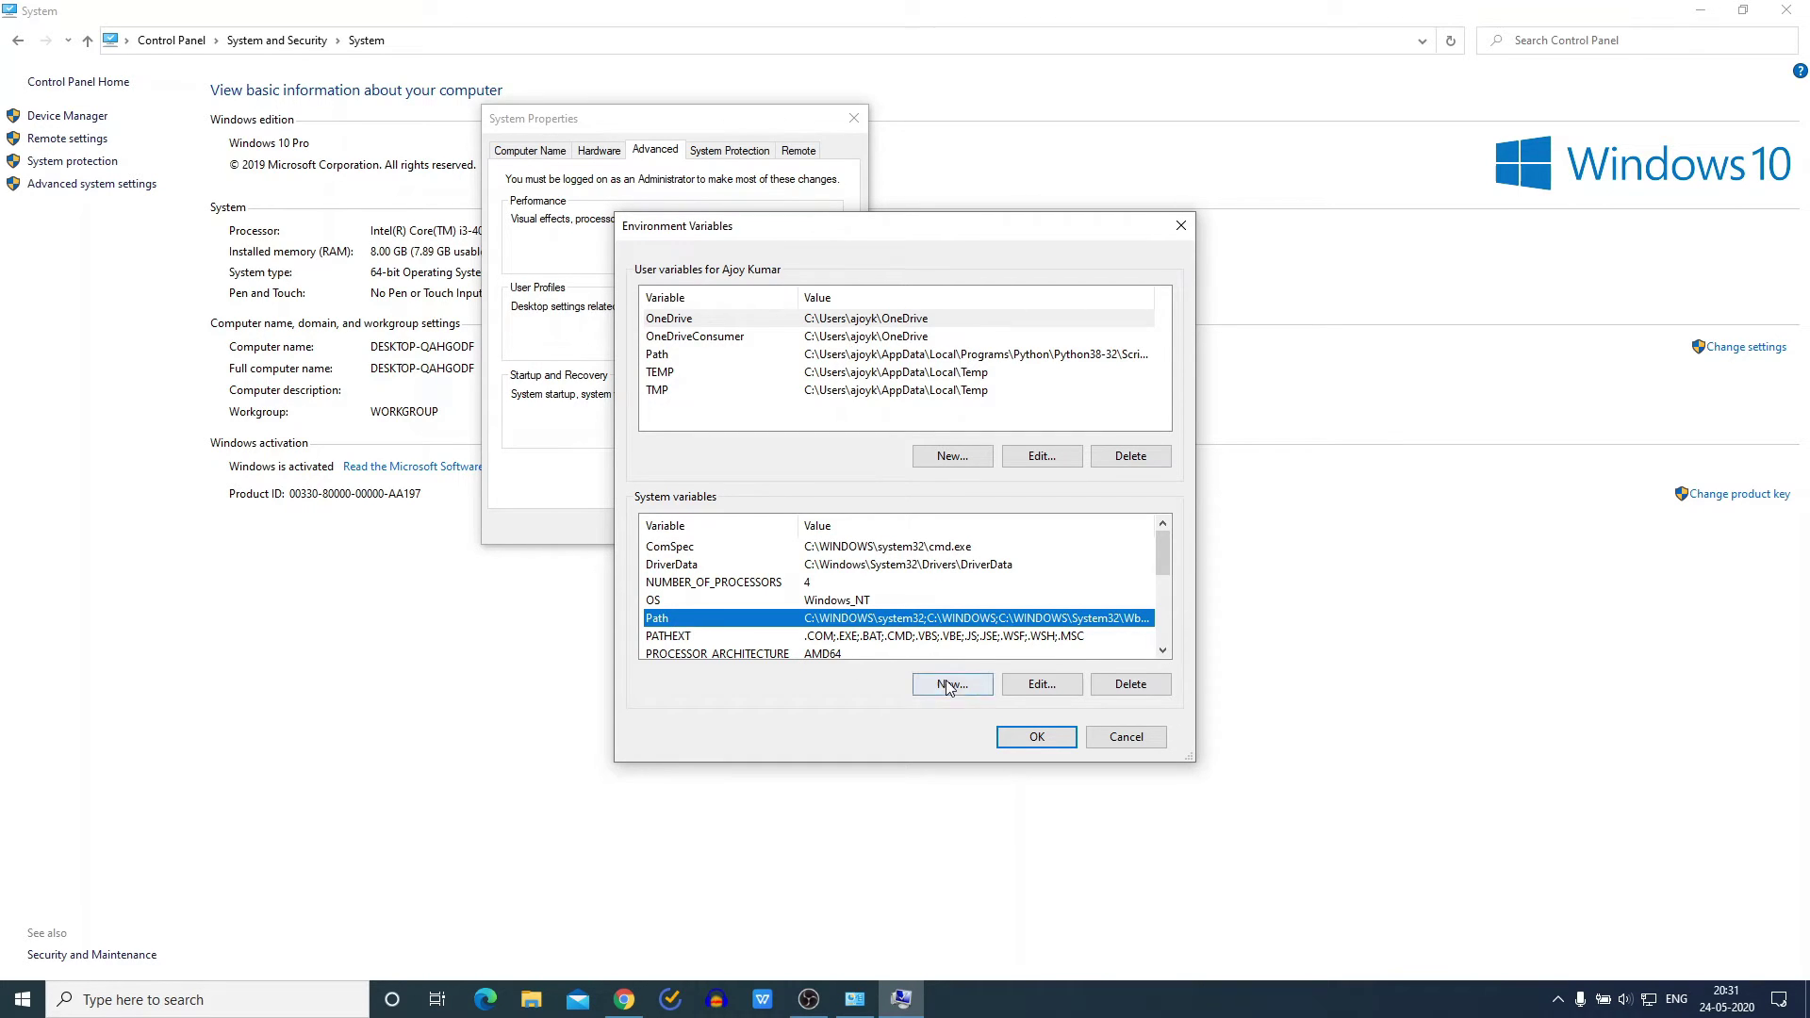
pyautogui.click(1042, 685)
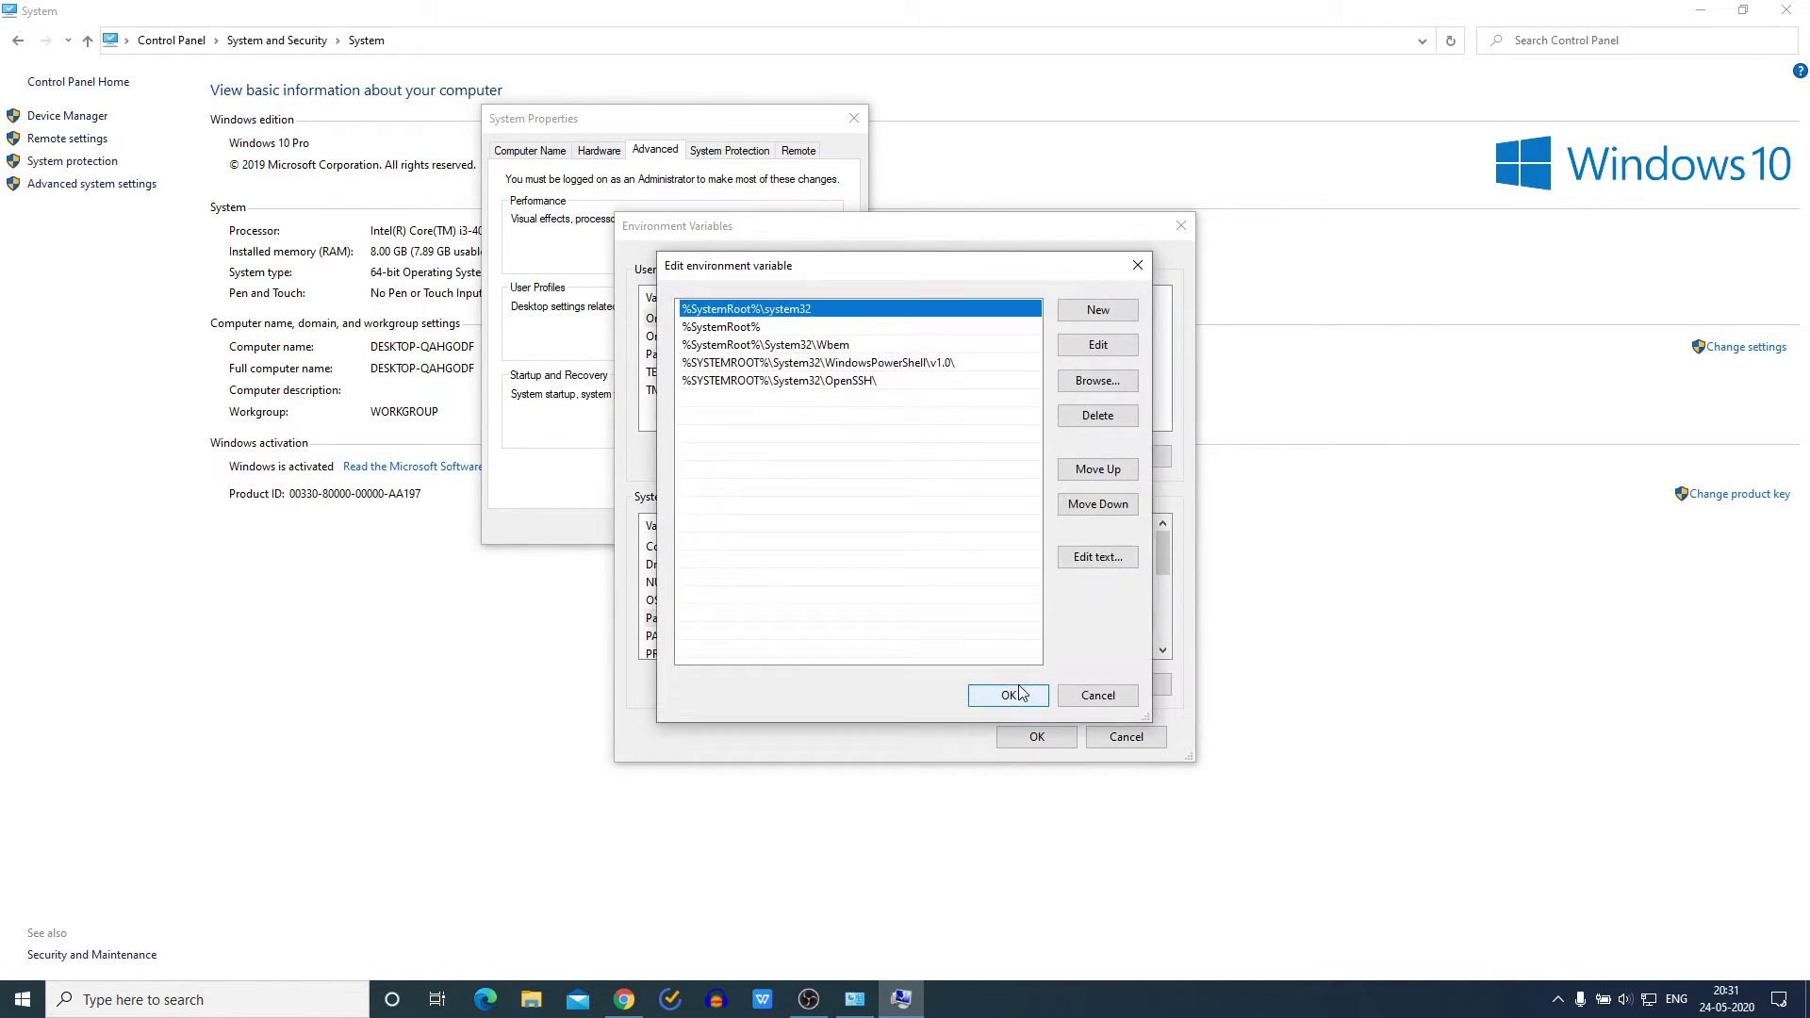
pyautogui.click(1098, 311)
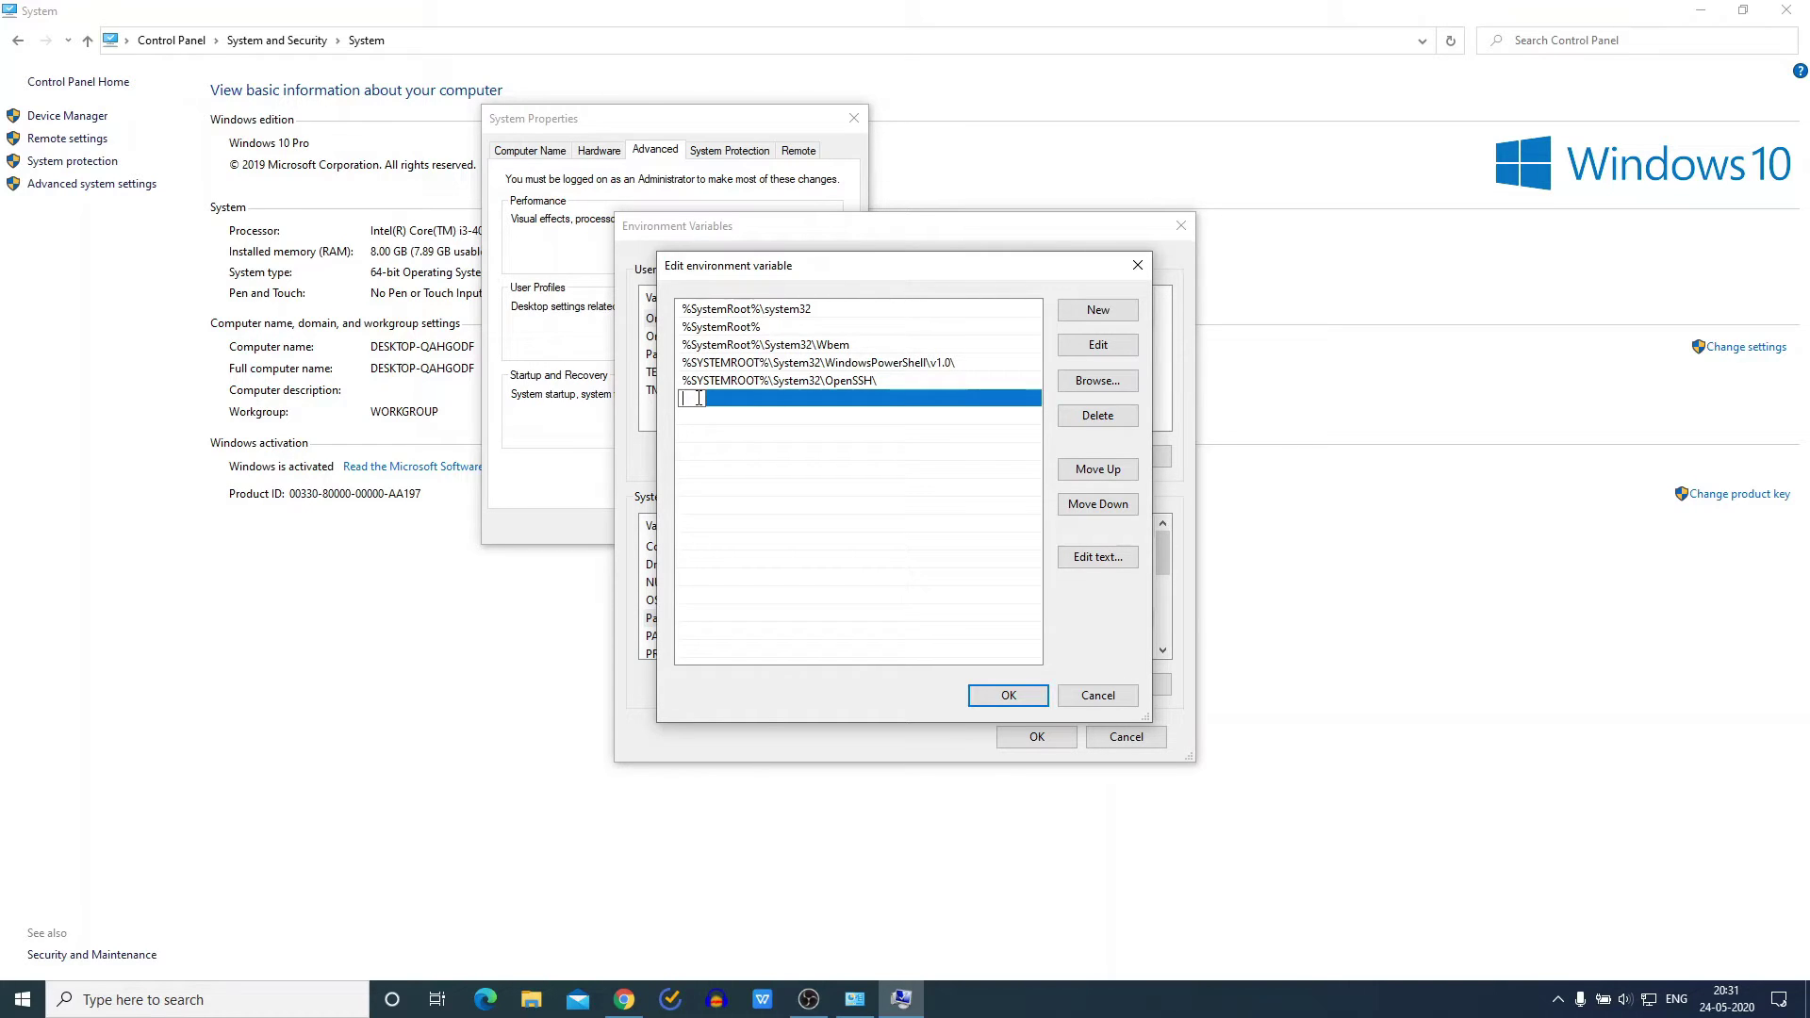
pyautogui.click(530, 1000)
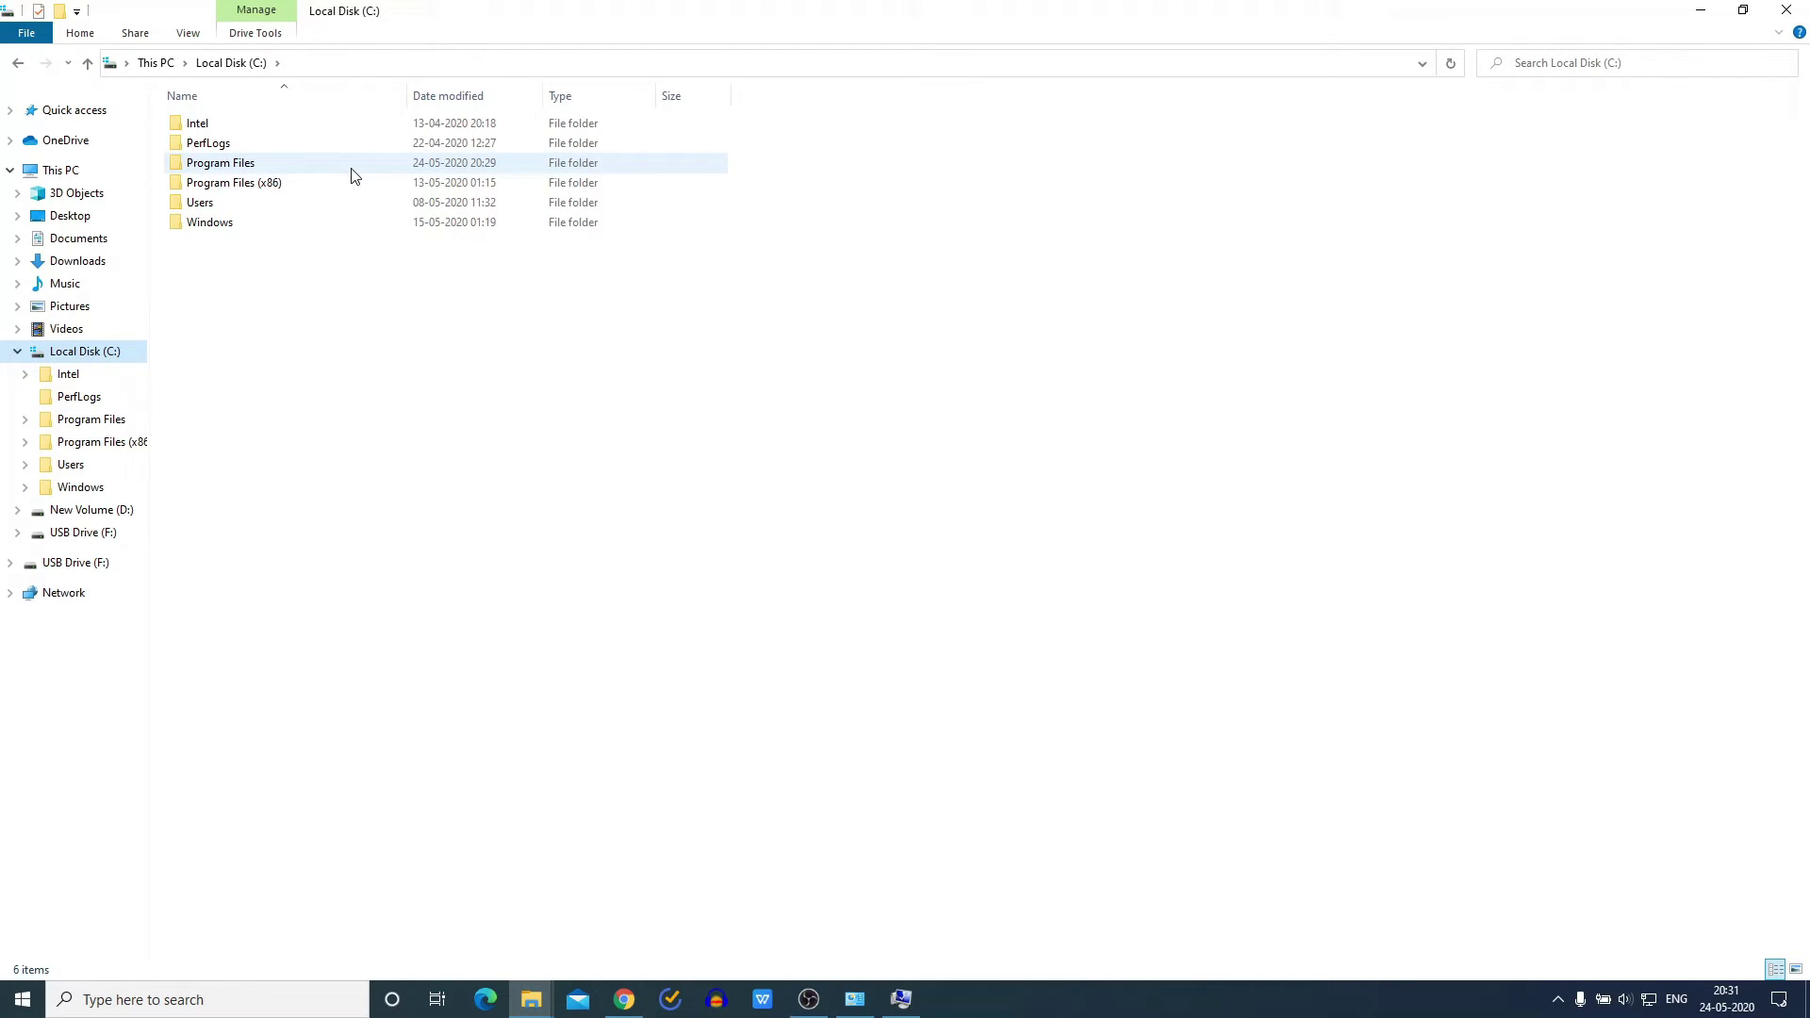
# - Browse to C:\Program Files\Java\jdk-14.0.1\bin, copy its address-bar path, and close Explorer
pyautogui.doubleClick(353, 176)
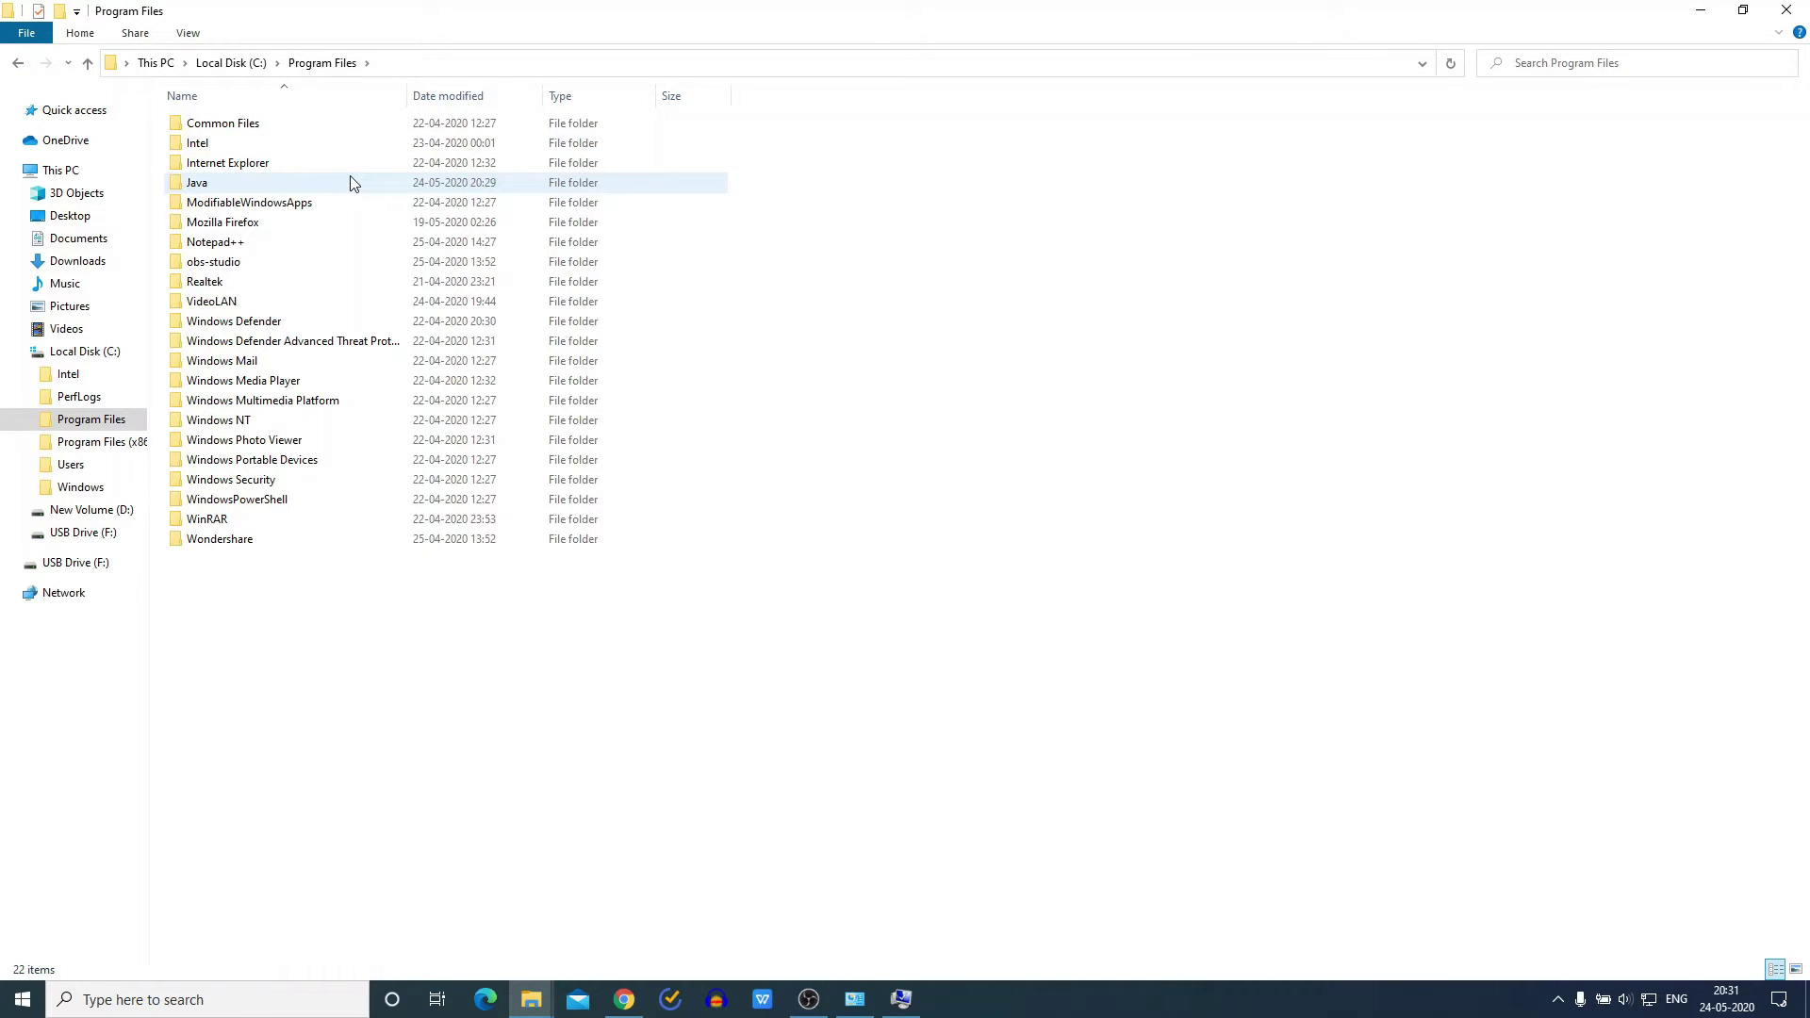
pyautogui.doubleClick(354, 185)
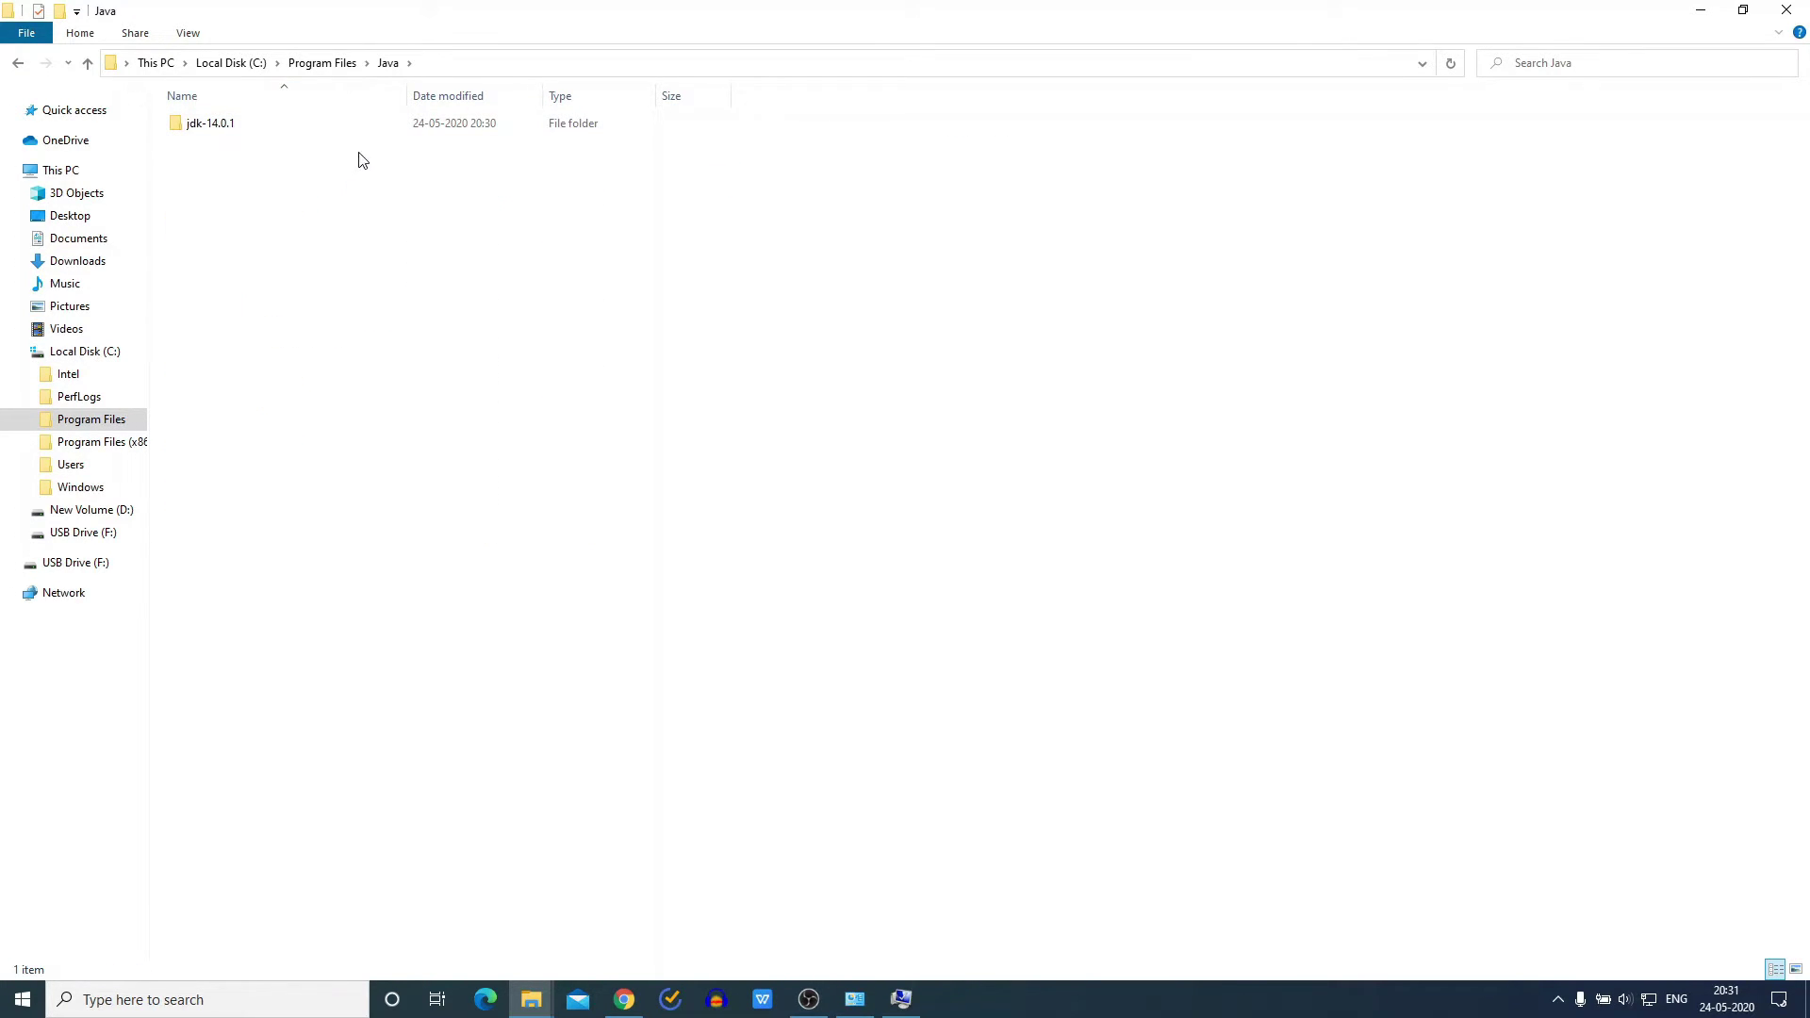
pyautogui.doubleClick(276, 136)
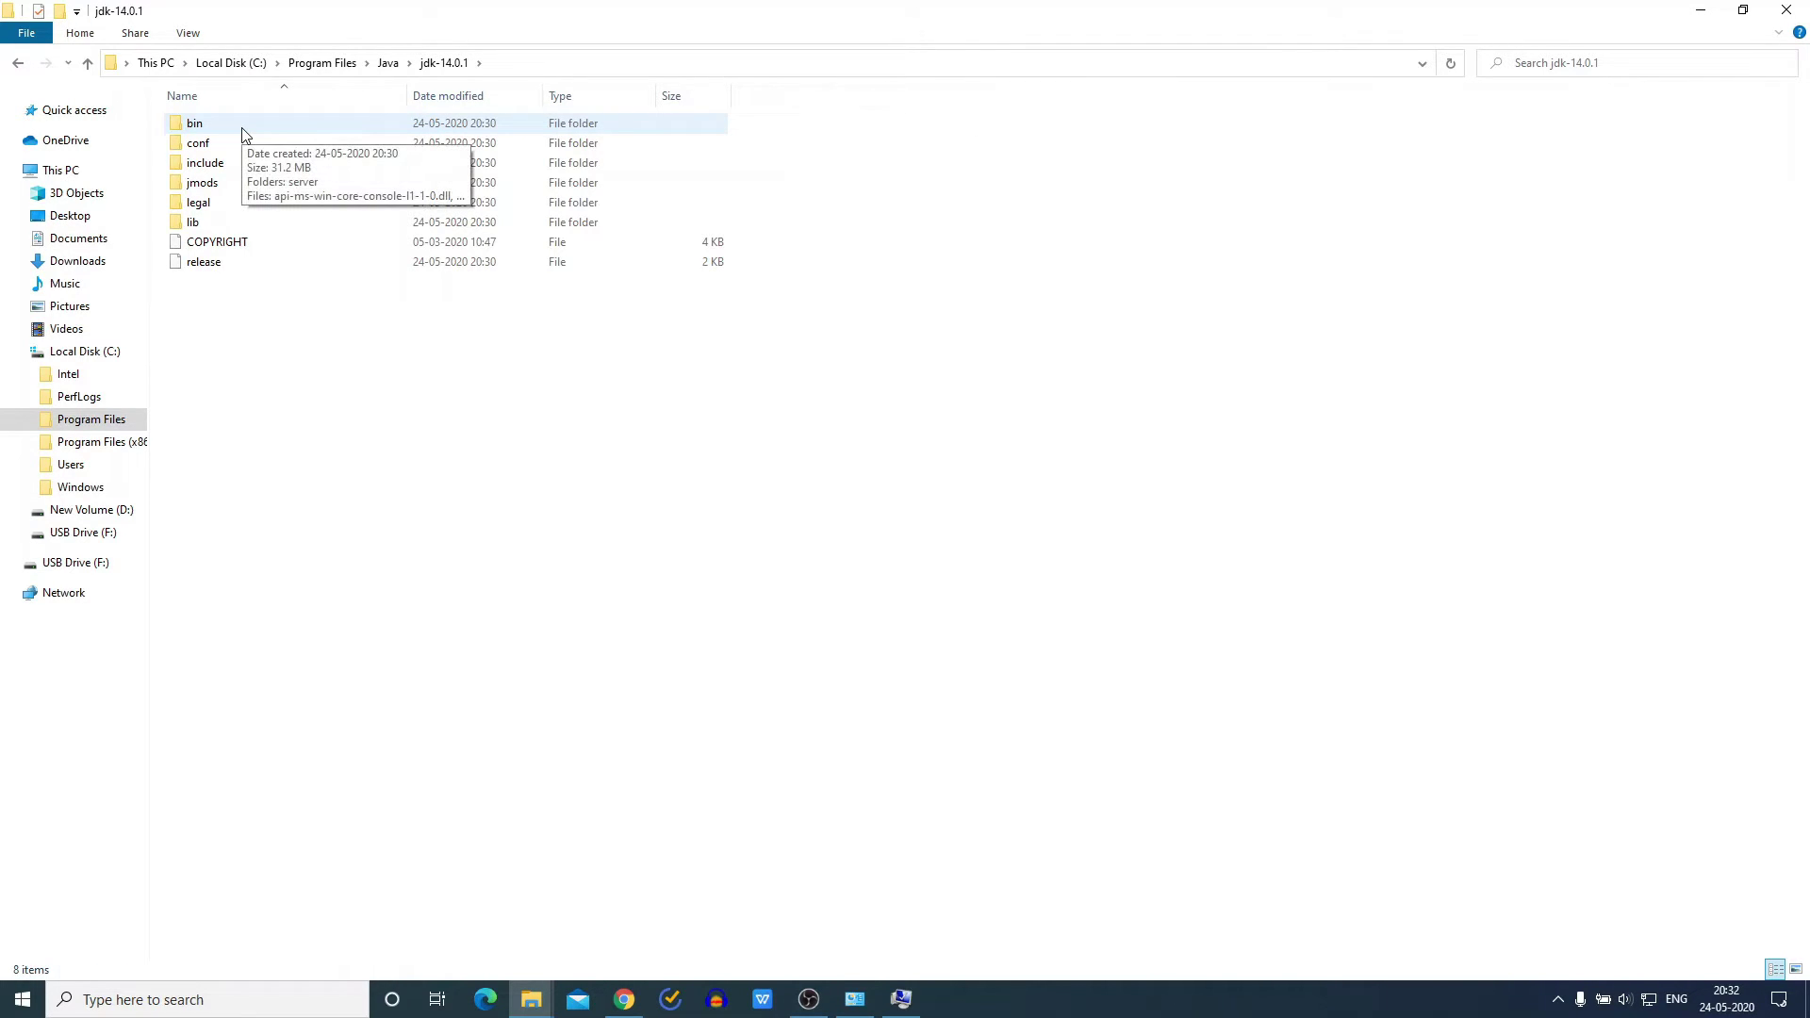
pyautogui.doubleClick(242, 128)
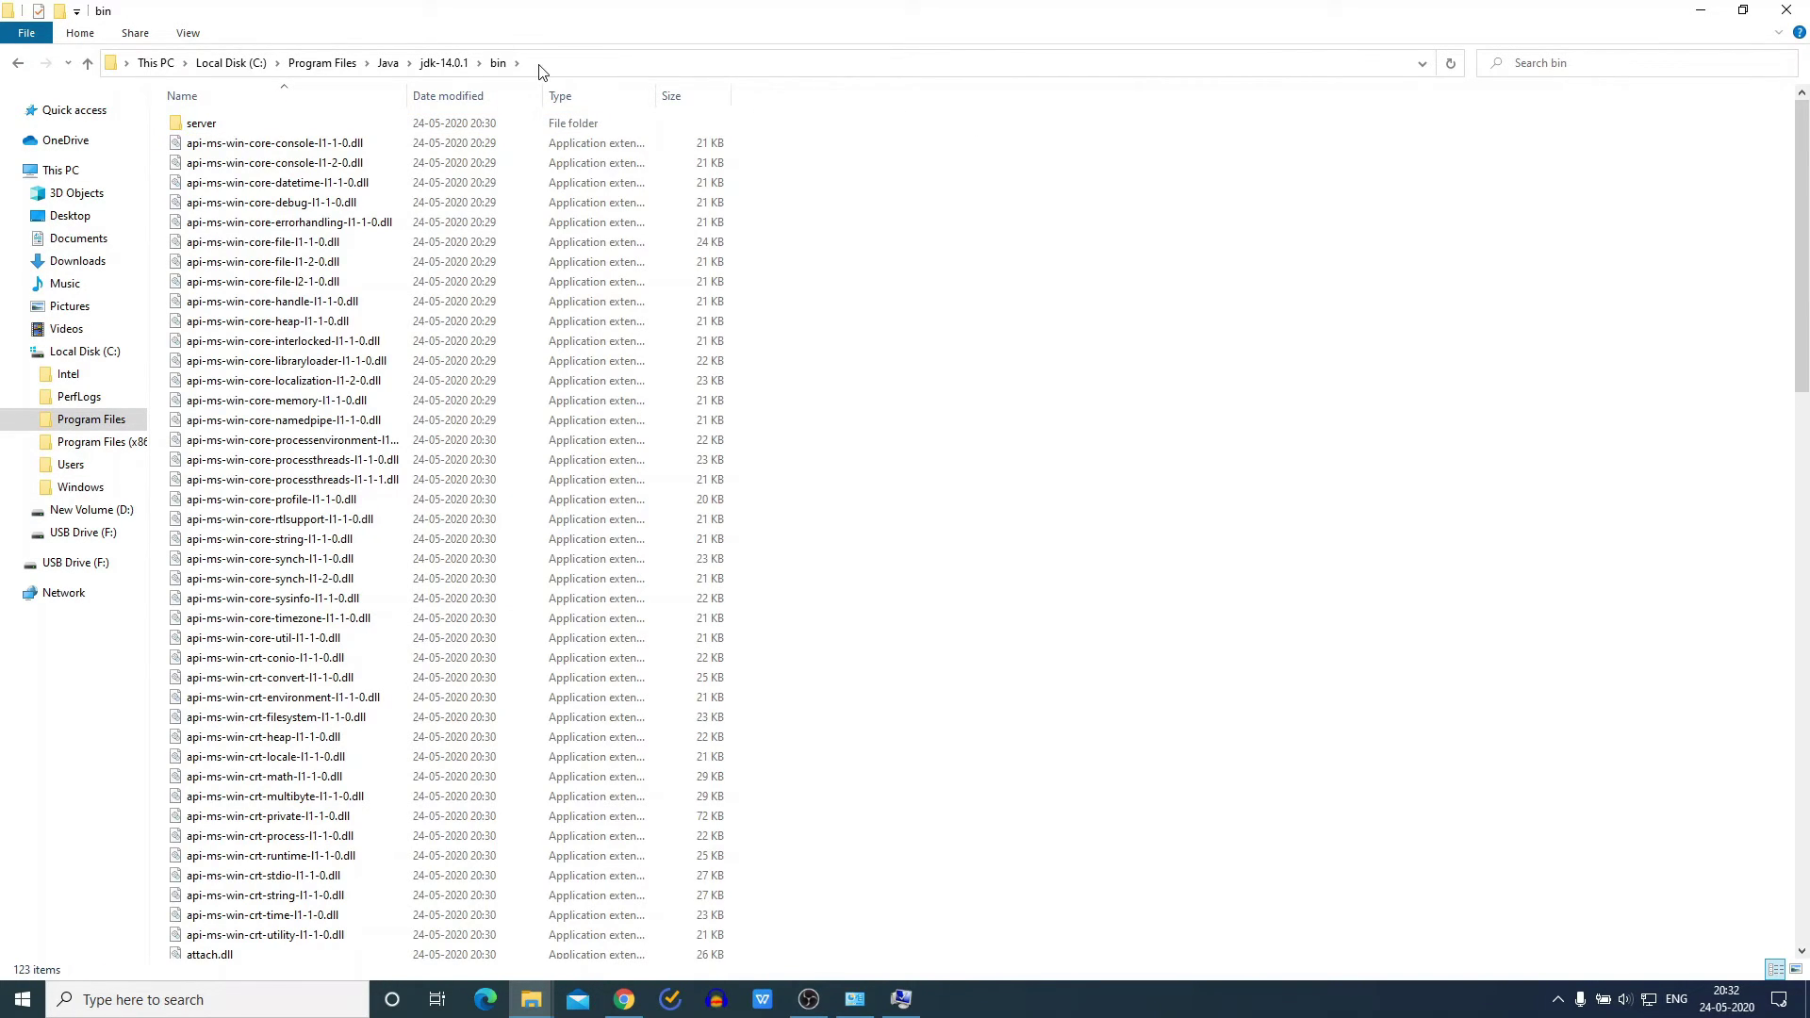
pyautogui.click(541, 64)
pyautogui.rightClick(413, 68)
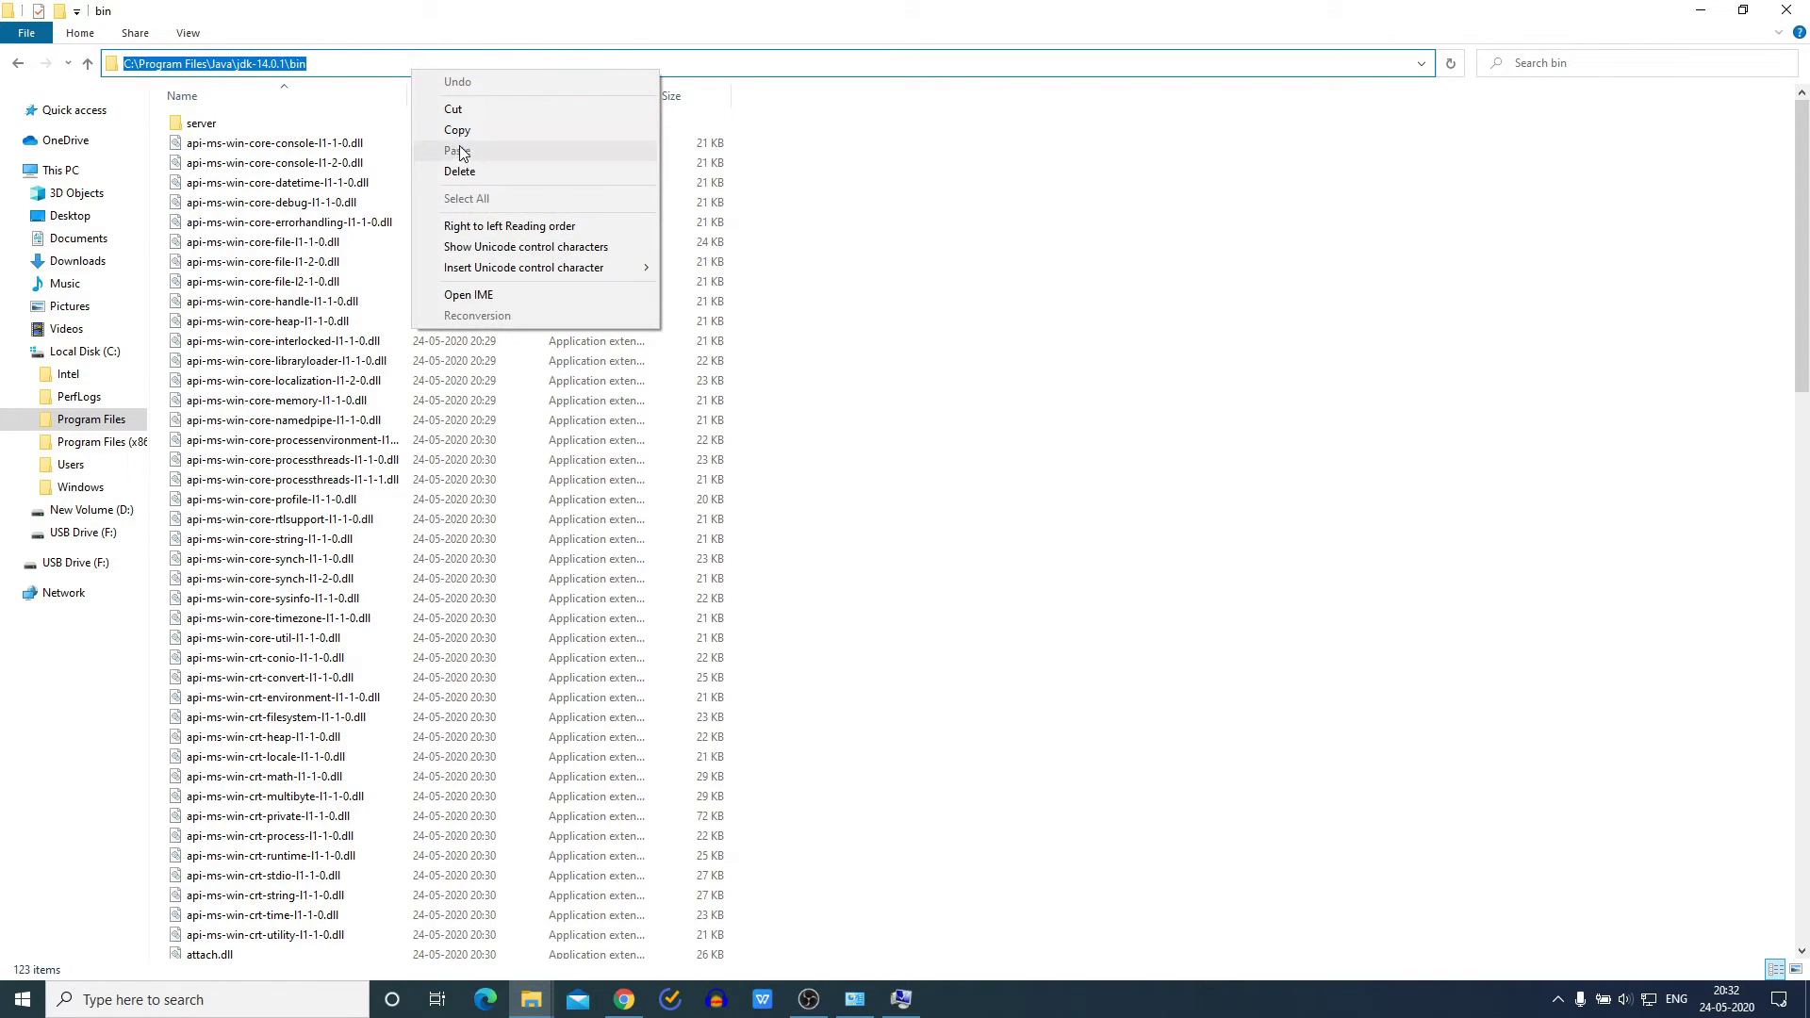
pyautogui.click(461, 135)
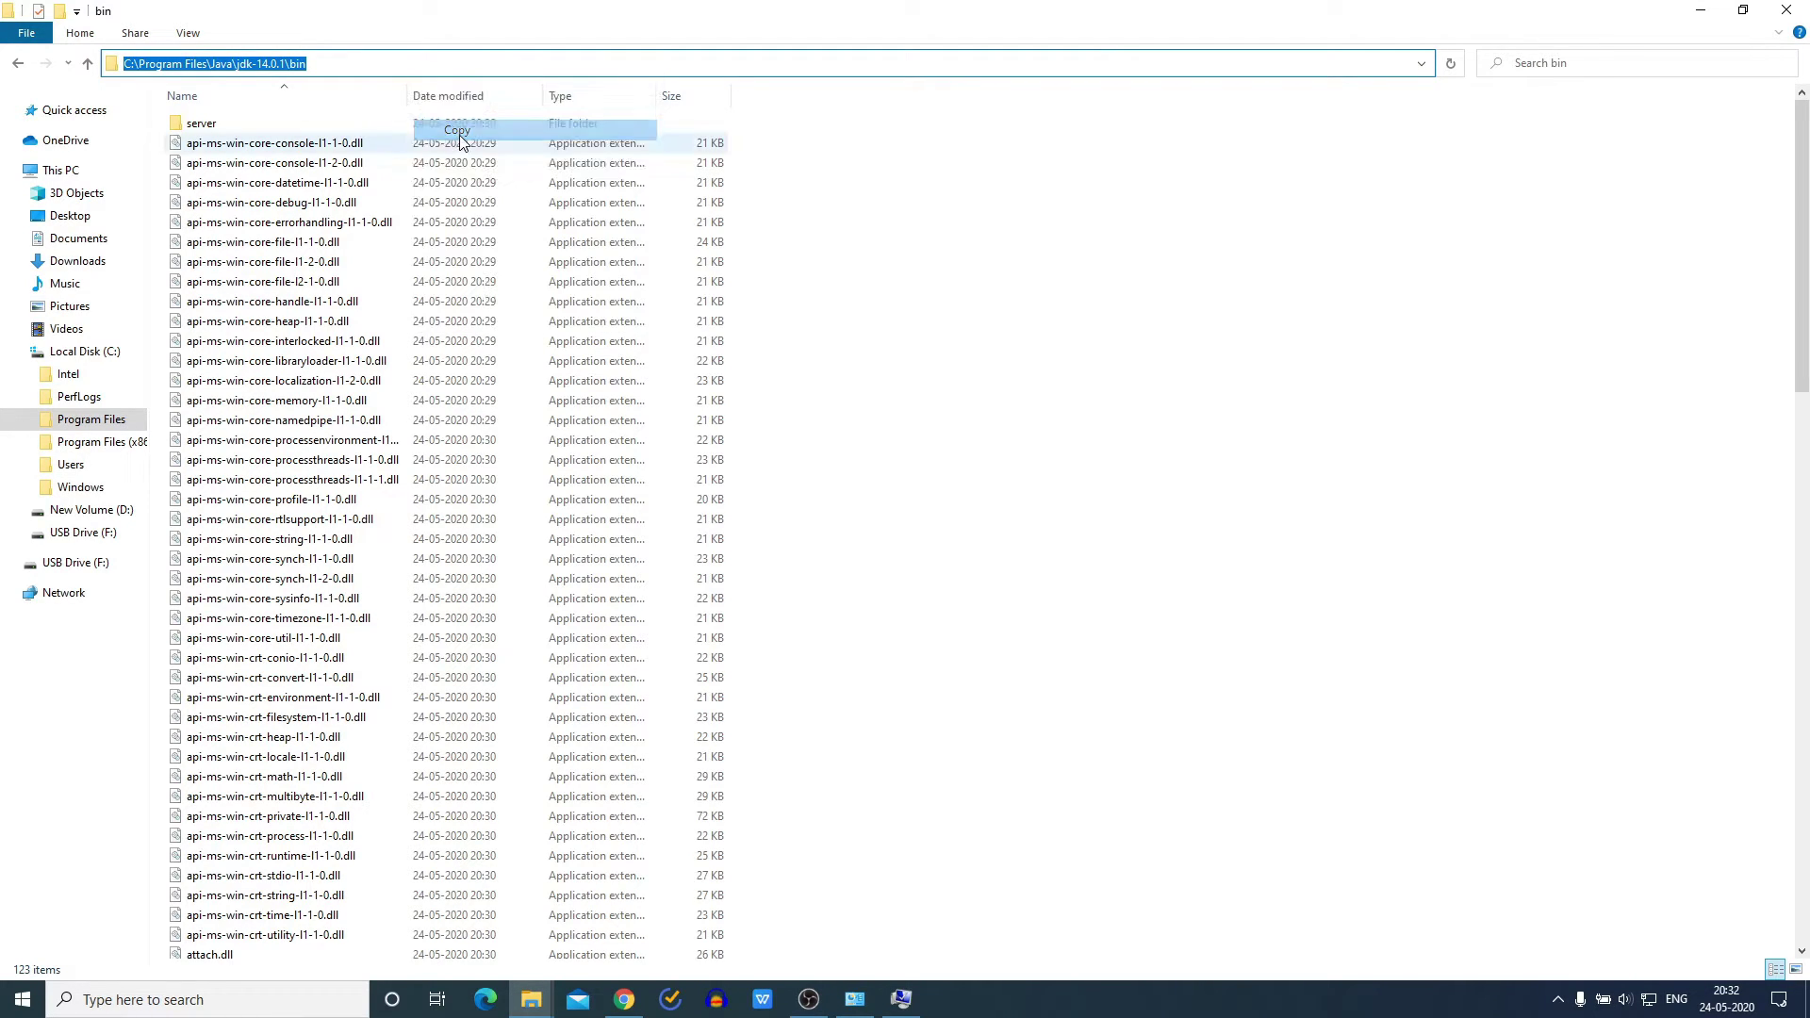
pyautogui.click(1804, 9)
# - Paste C:\Program Files\Java\jdk-14.0.1\bin into the new Path entry and confirm every dialog
pyautogui.rightClick(695, 397)
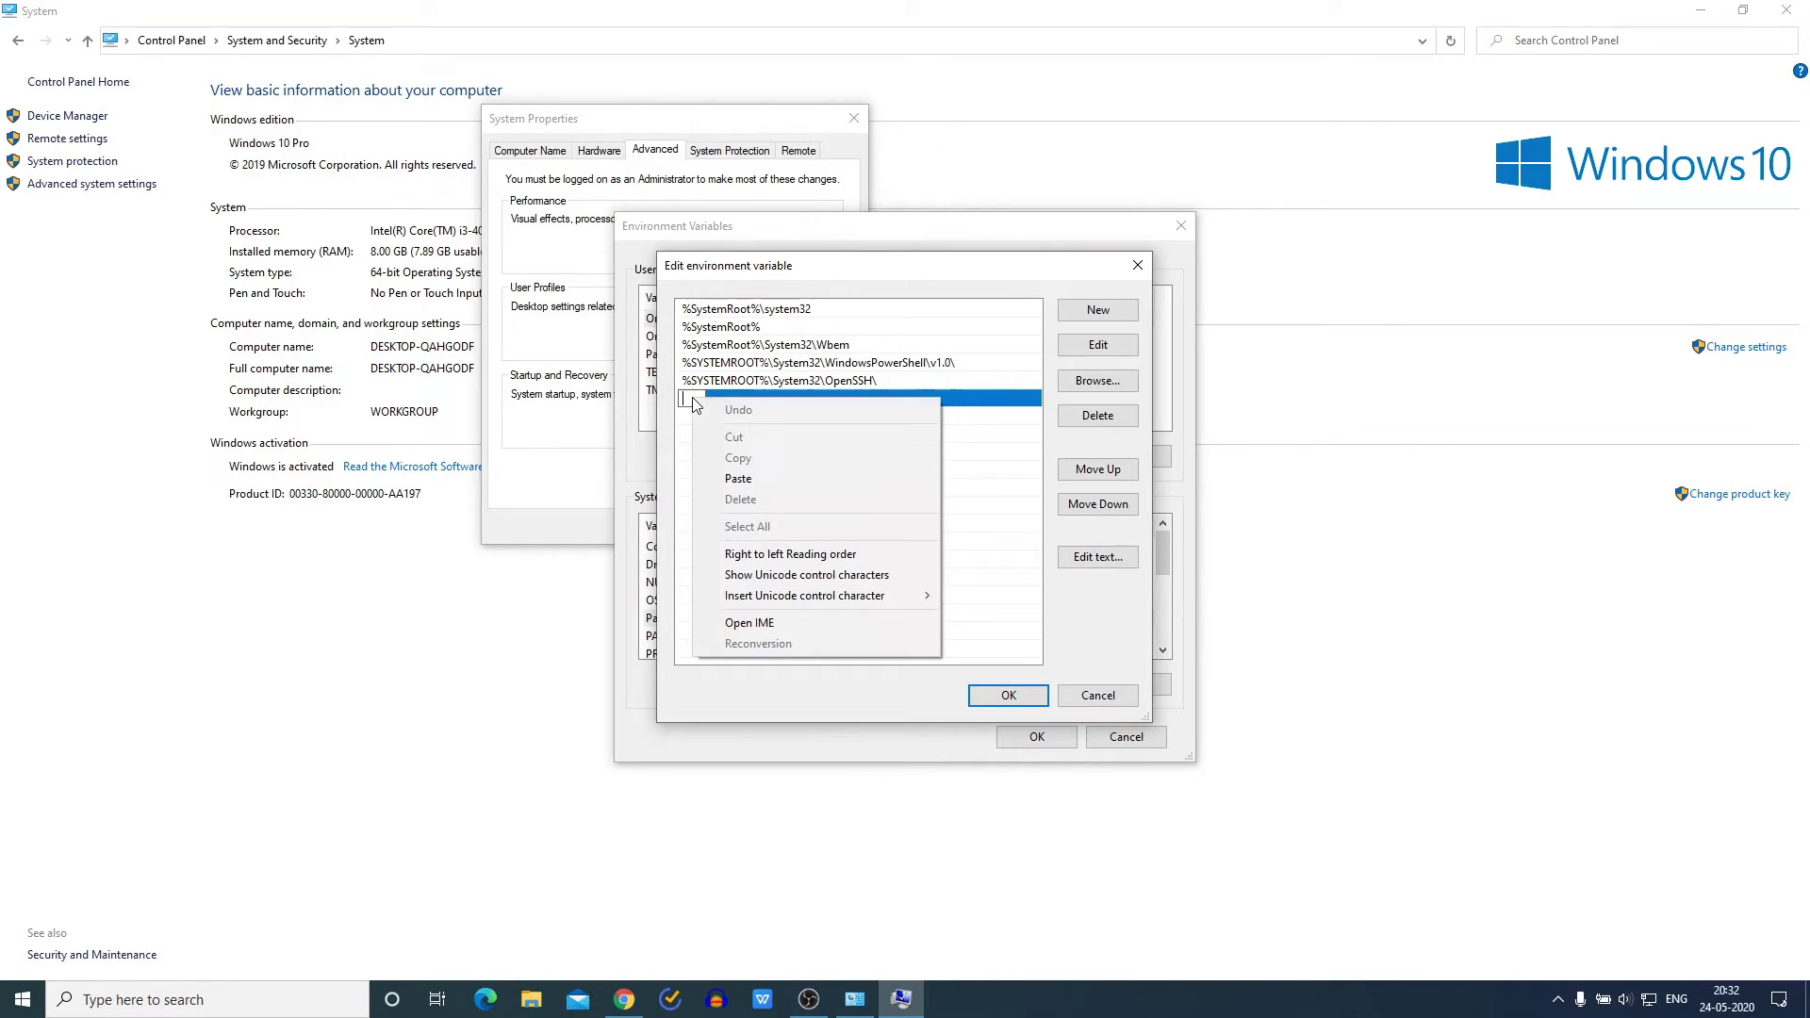
pyautogui.click(740, 479)
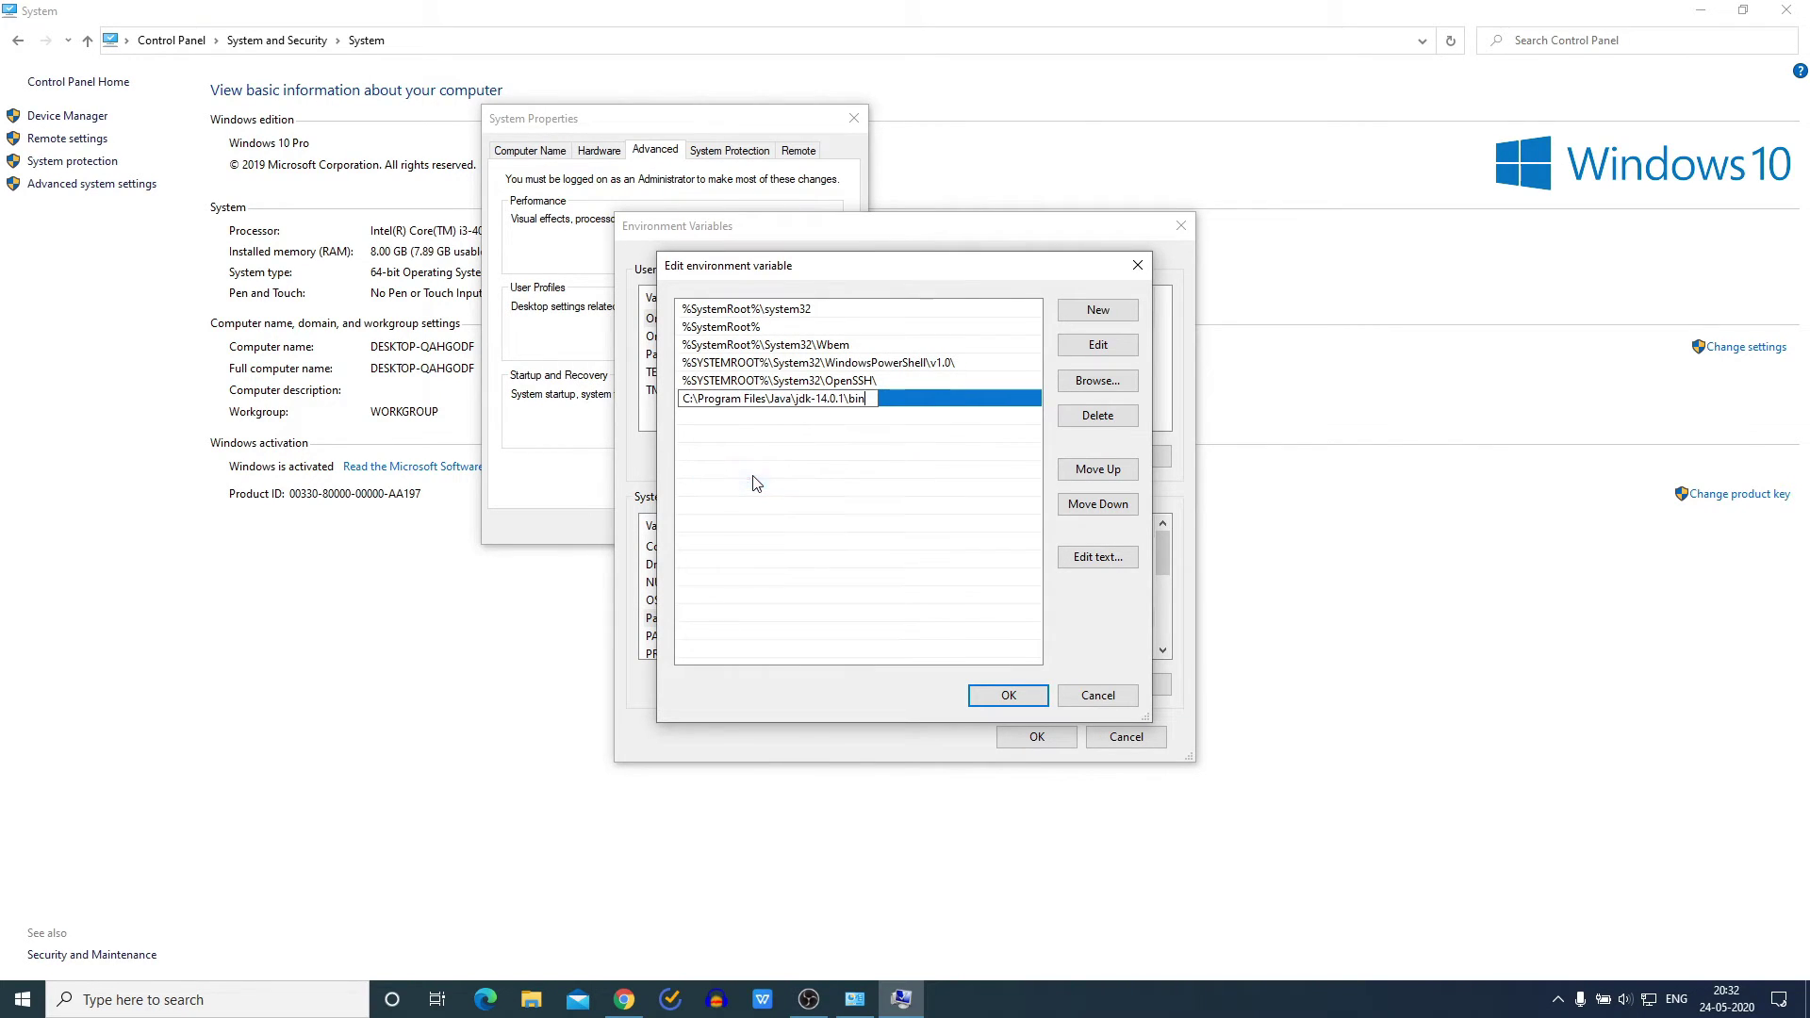
pyautogui.click(1004, 699)
pyautogui.click(1043, 738)
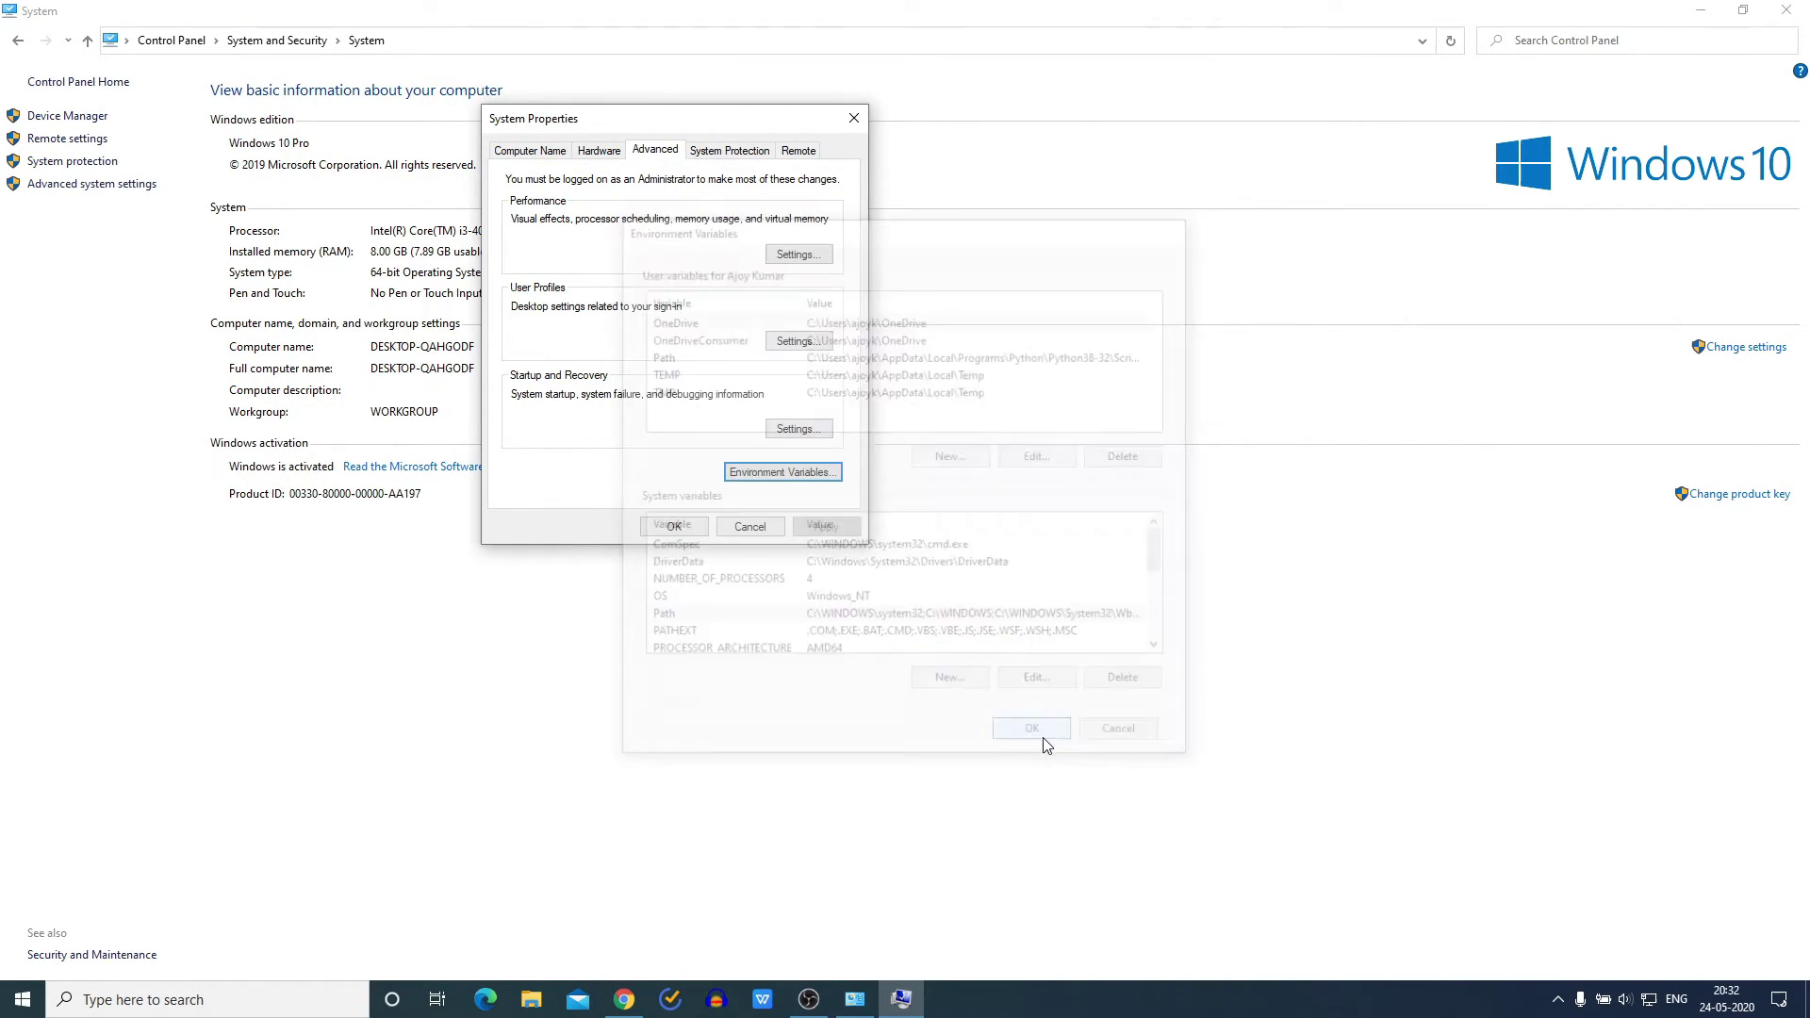
pyautogui.click(674, 527)
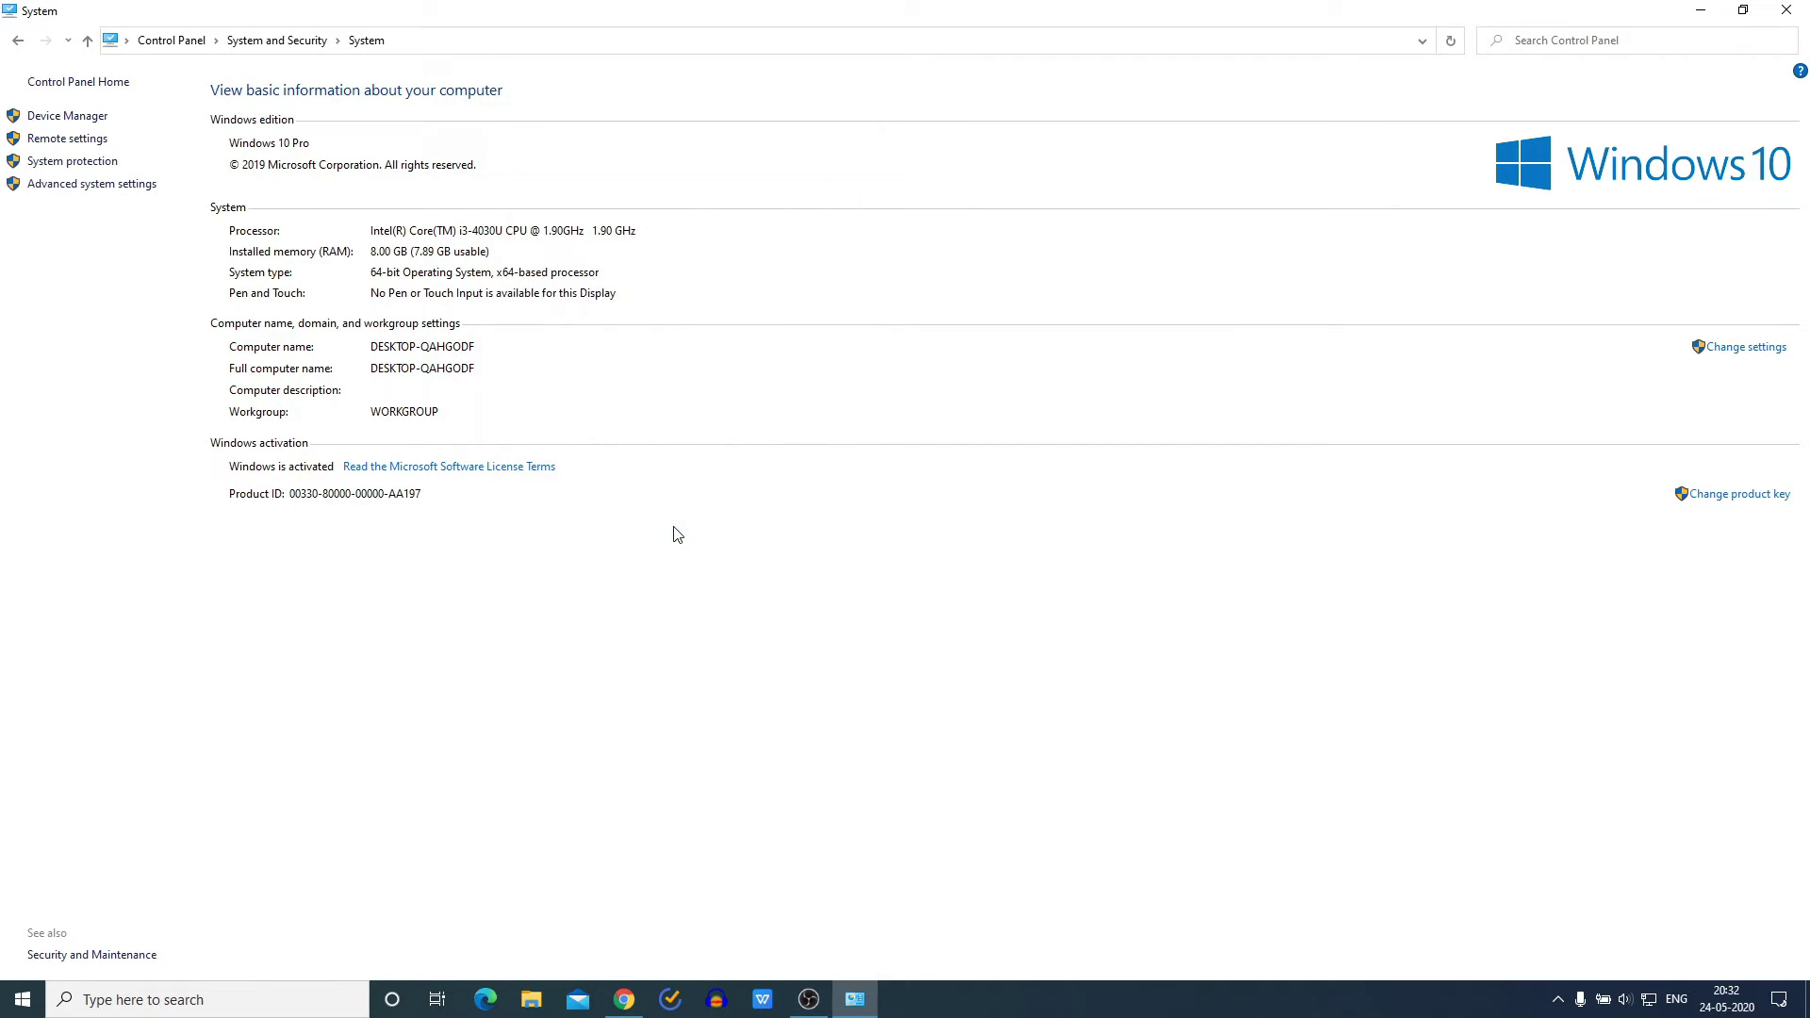
pyautogui.click(1787, 10)
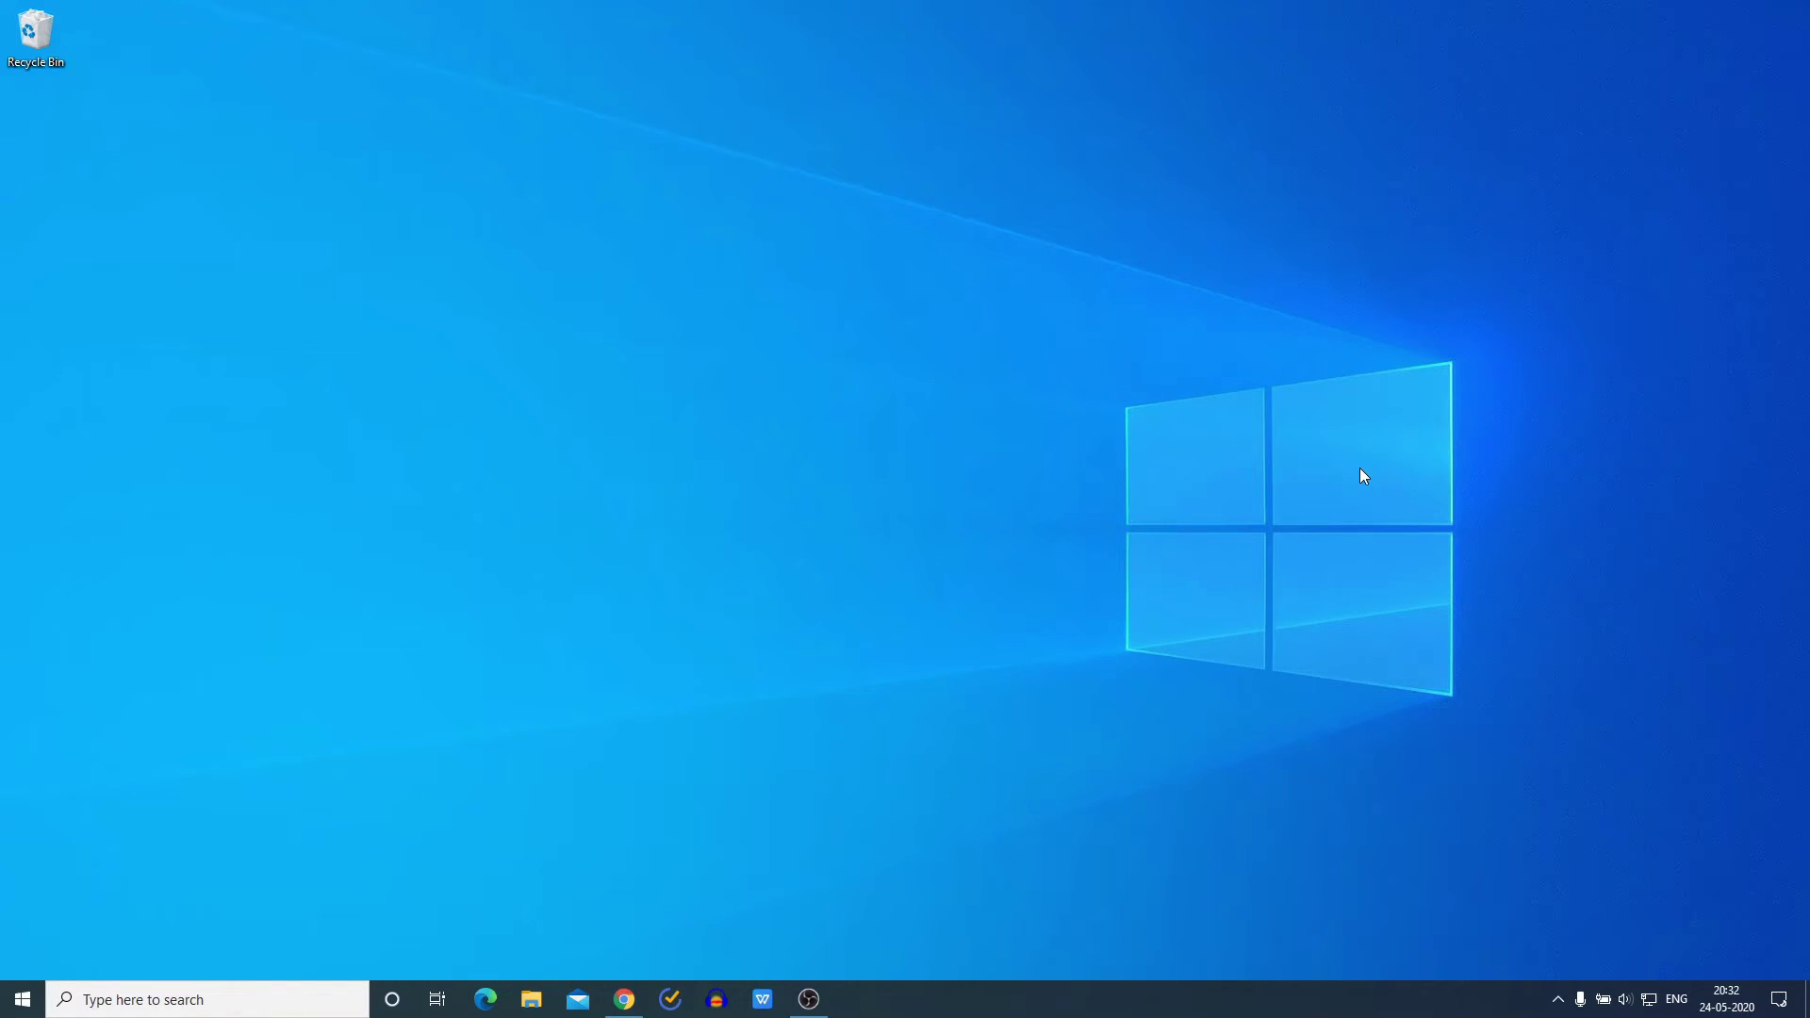
# - Open Command Prompt as administrator and run java -version, which reports 14.0.1
pyautogui.click(213, 1001)
pyautogui.write('cmd')
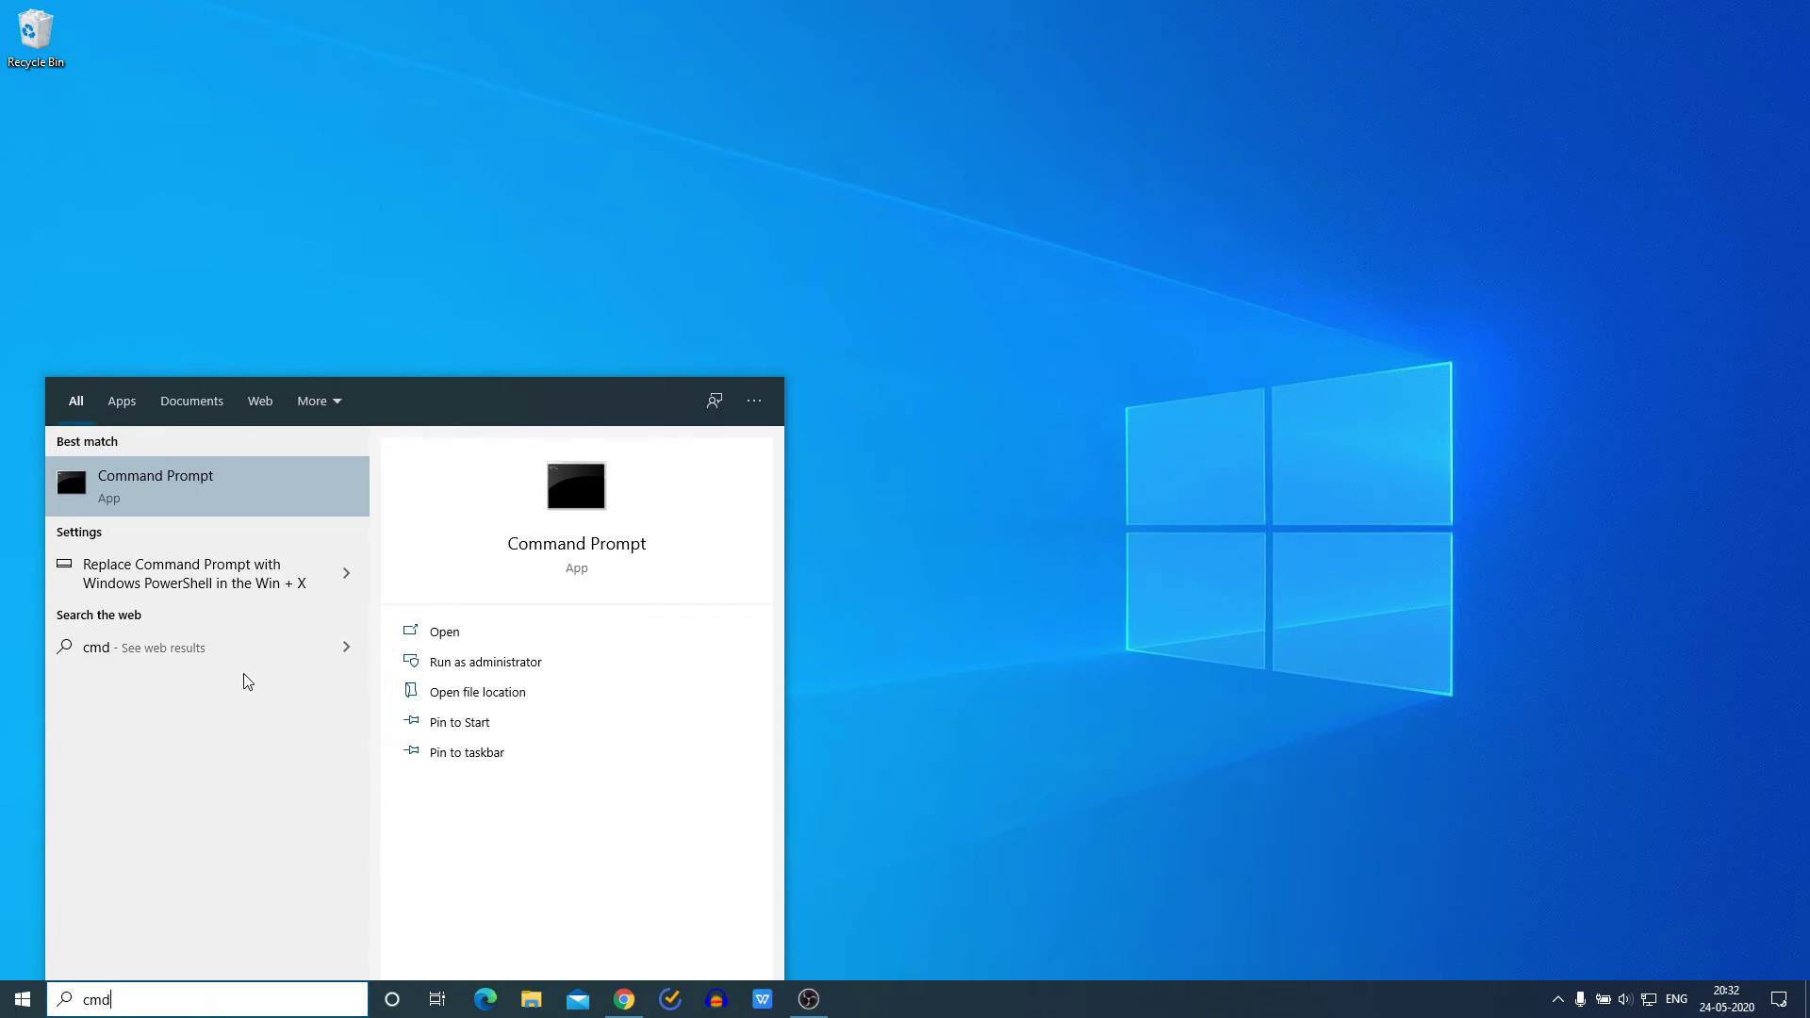
pyautogui.rightClick(228, 476)
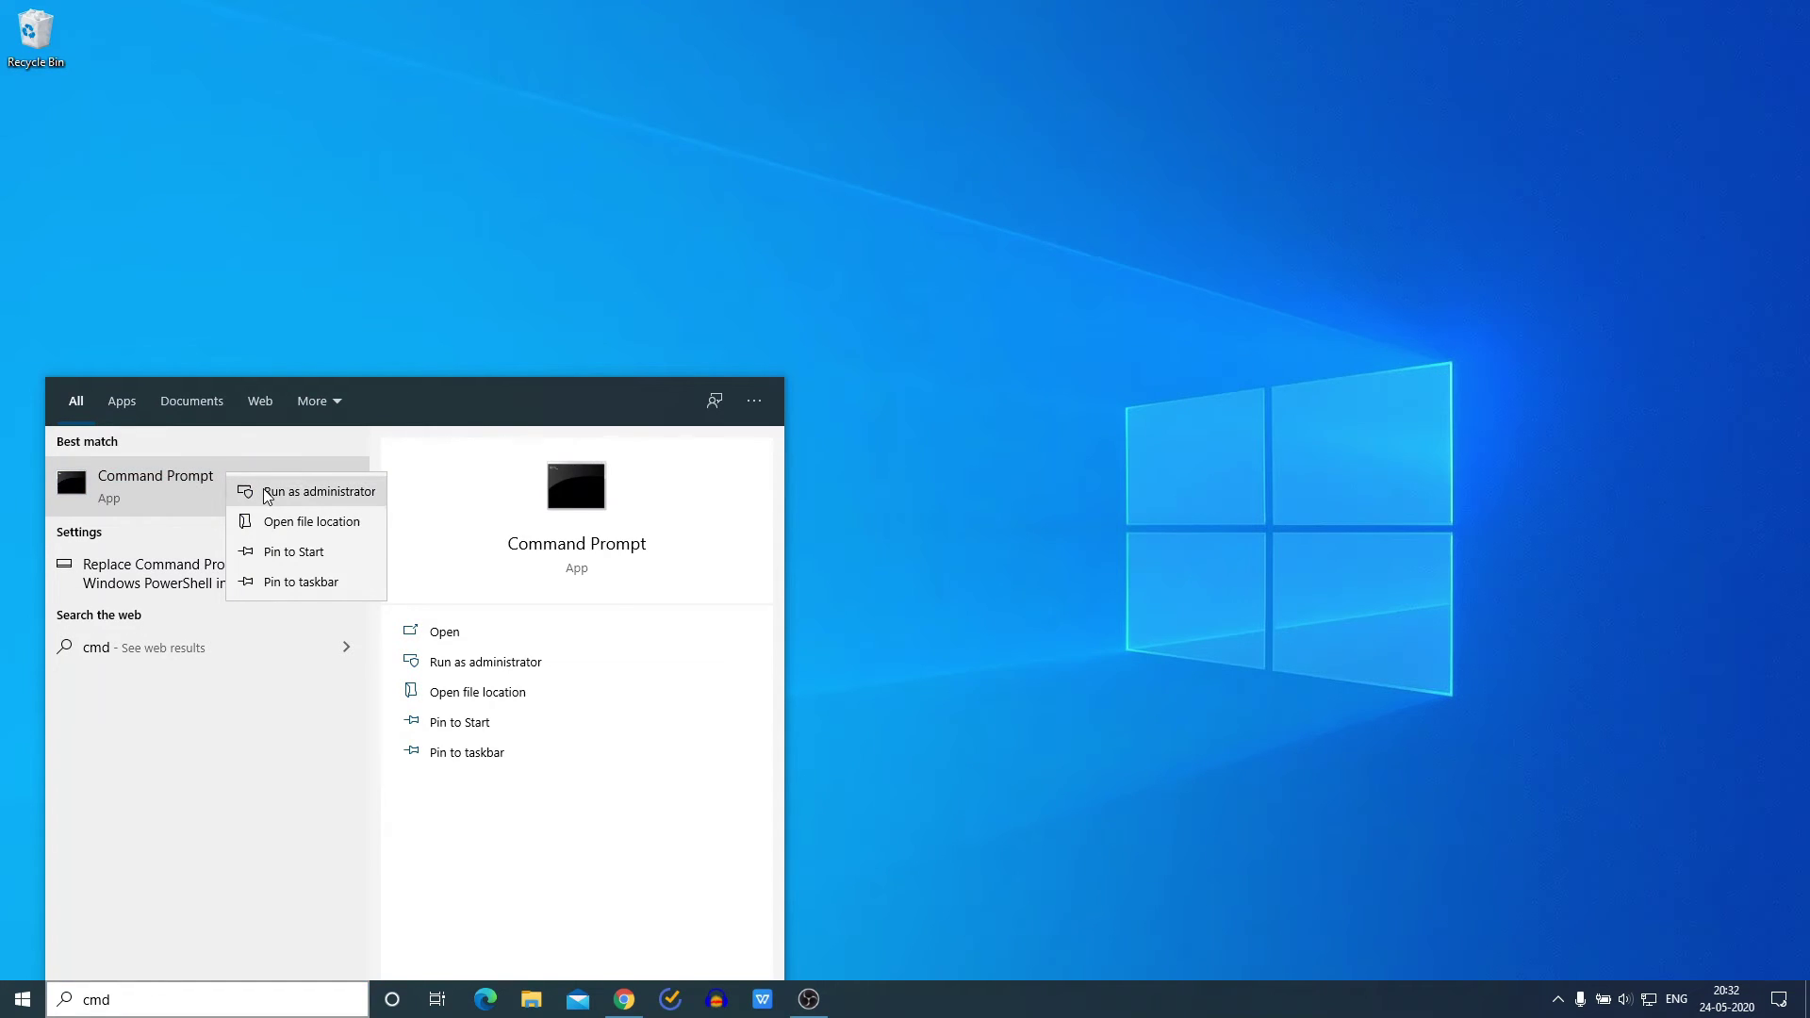
pyautogui.click(268, 493)
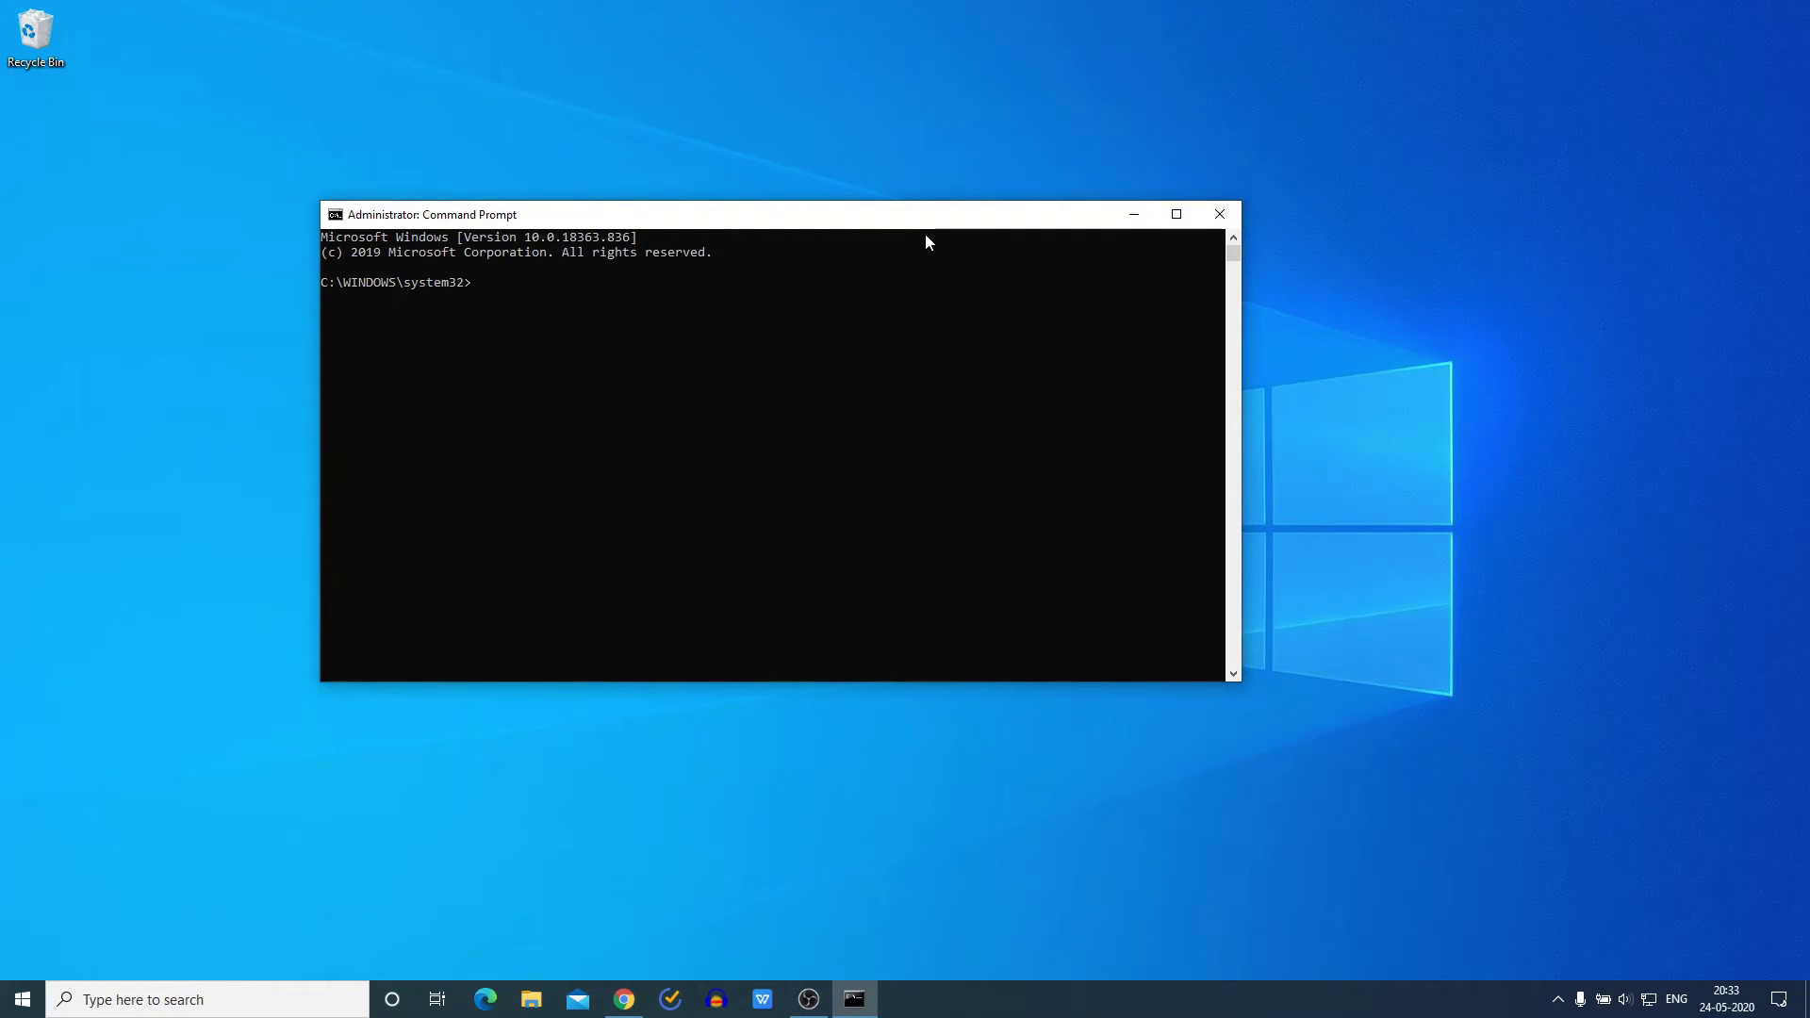
pyautogui.write('java -version')
pyautogui.press('Return')
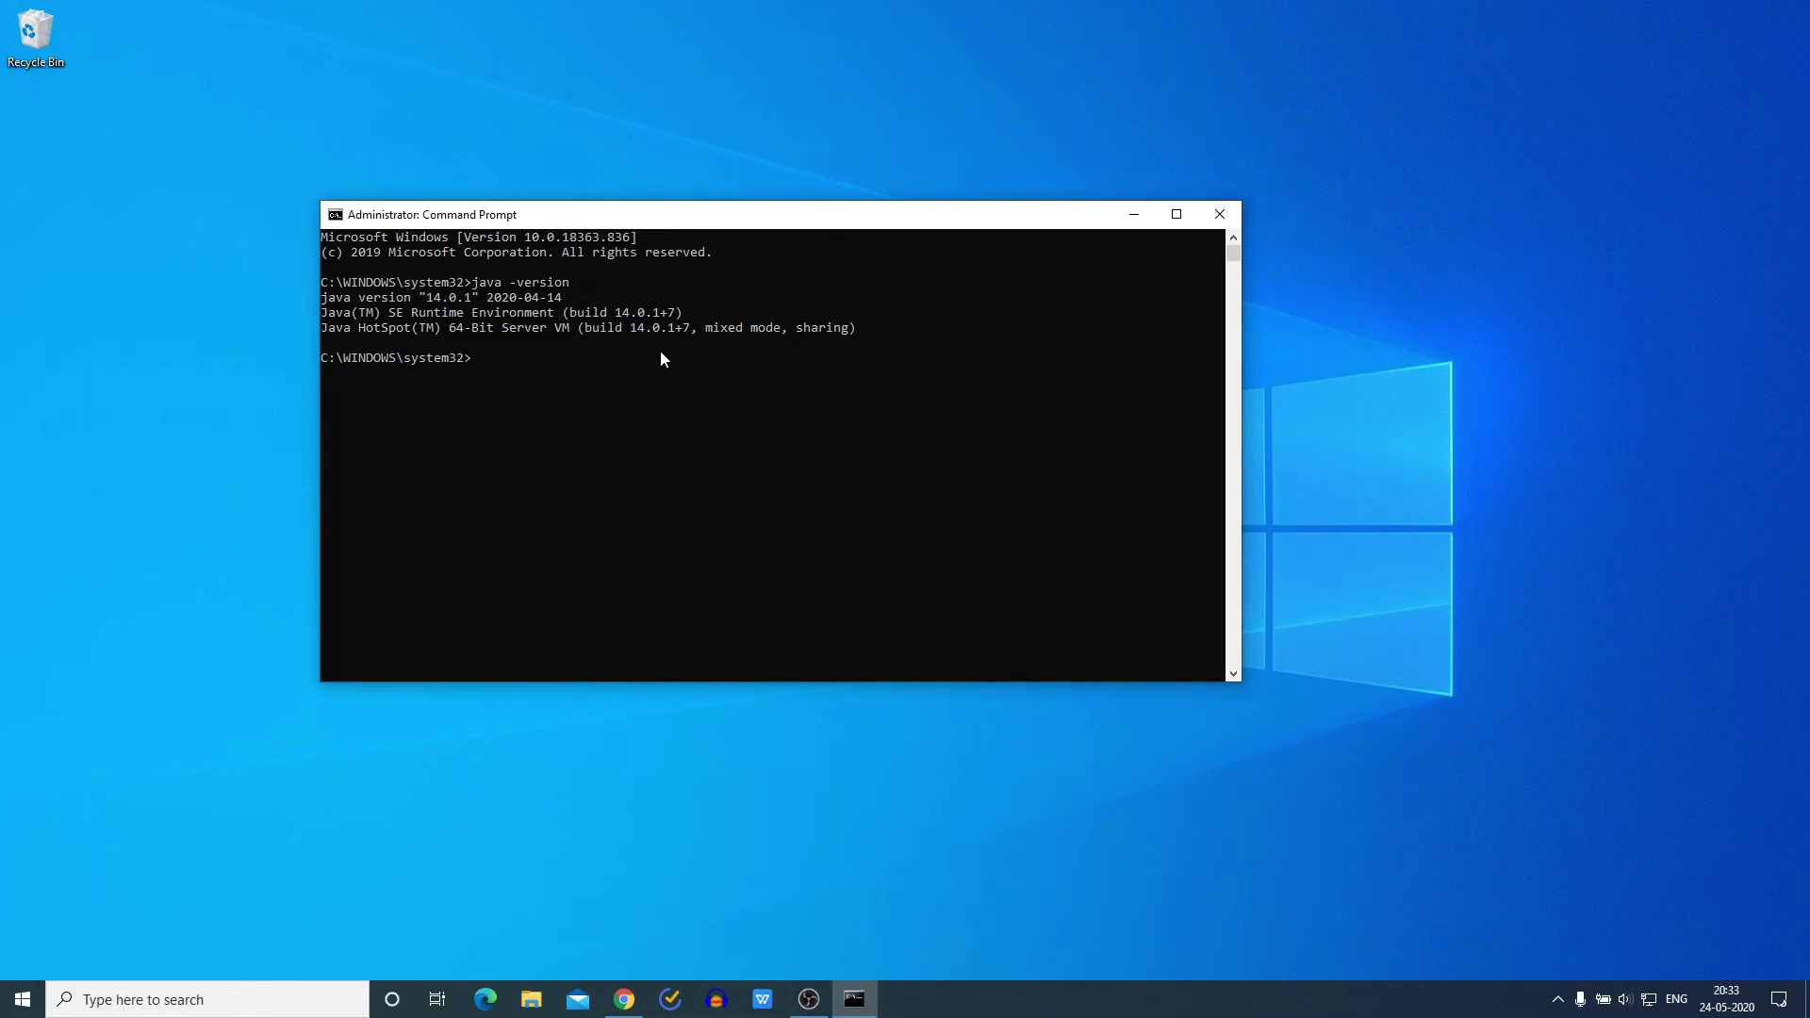
# - Run javac and scroll through its printed usage and options list
pyautogui.write('javac')
pyautogui.press('Return')
pyautogui.scroll(-2, 766, 396)
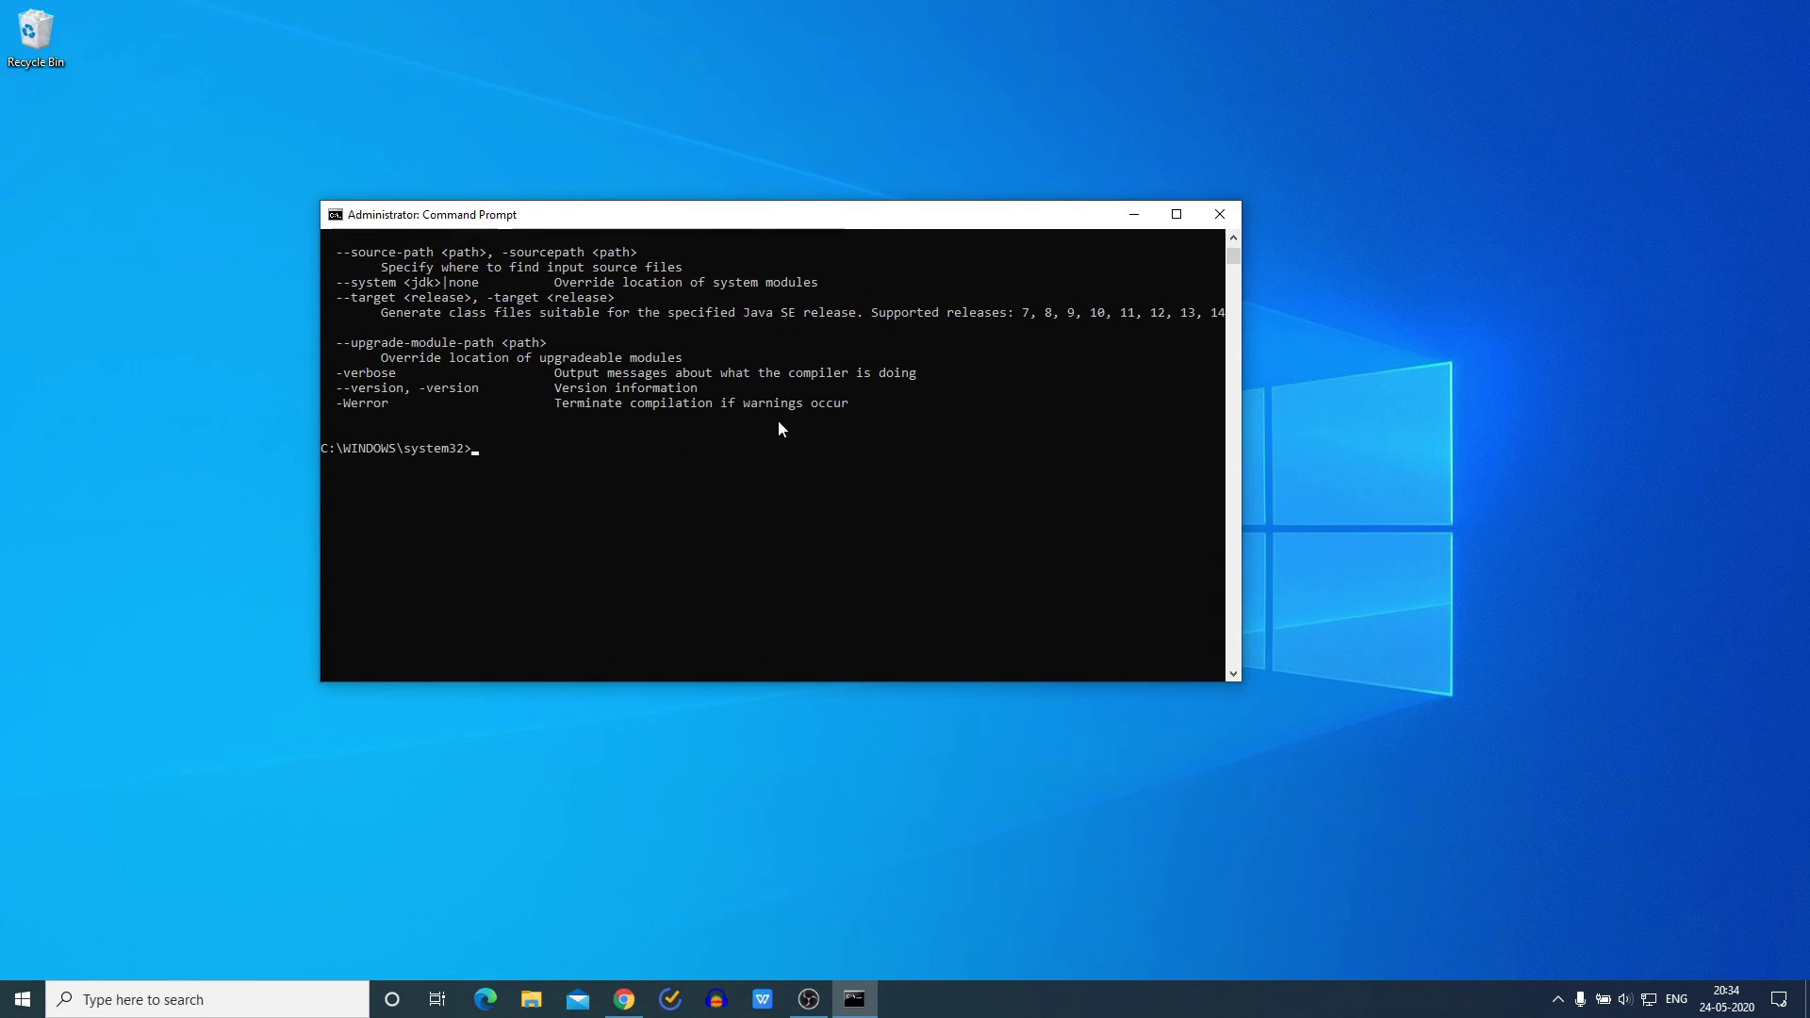
pyautogui.scroll(13, 792, 443)
pyautogui.scroll(9, 793, 449)
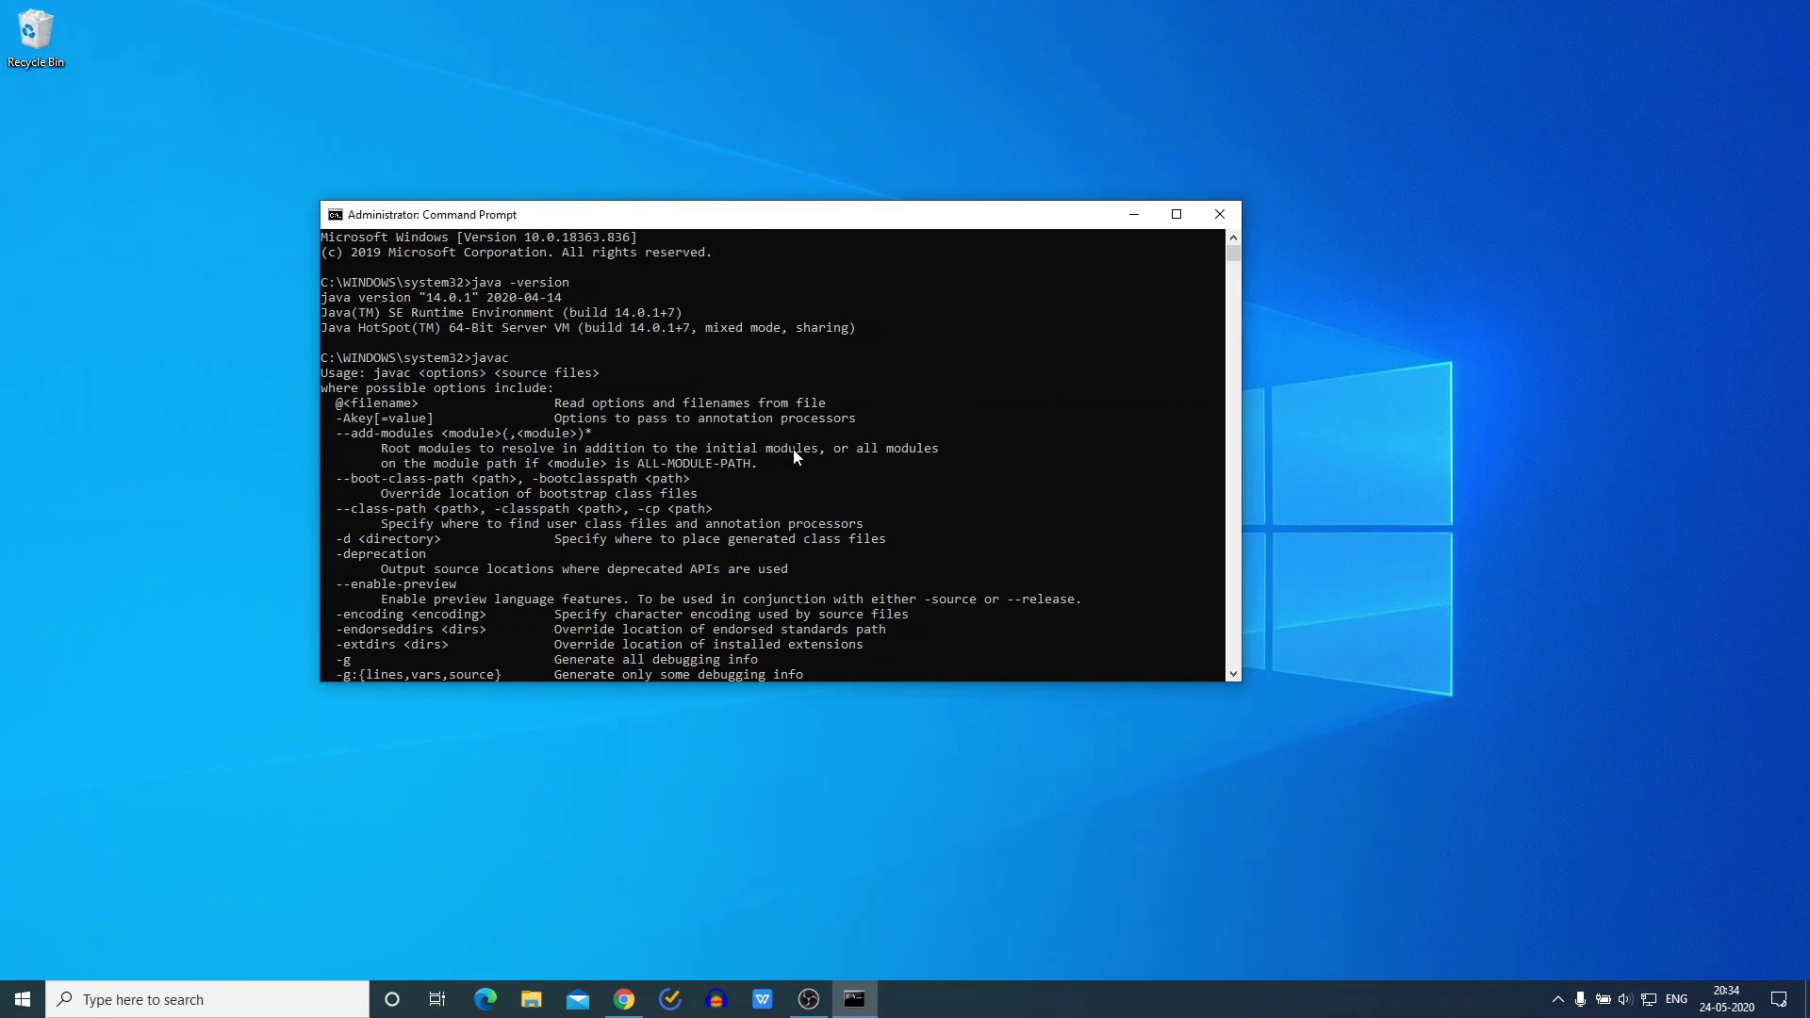
# - Close the Command Prompt window
pyautogui.click(1219, 217)
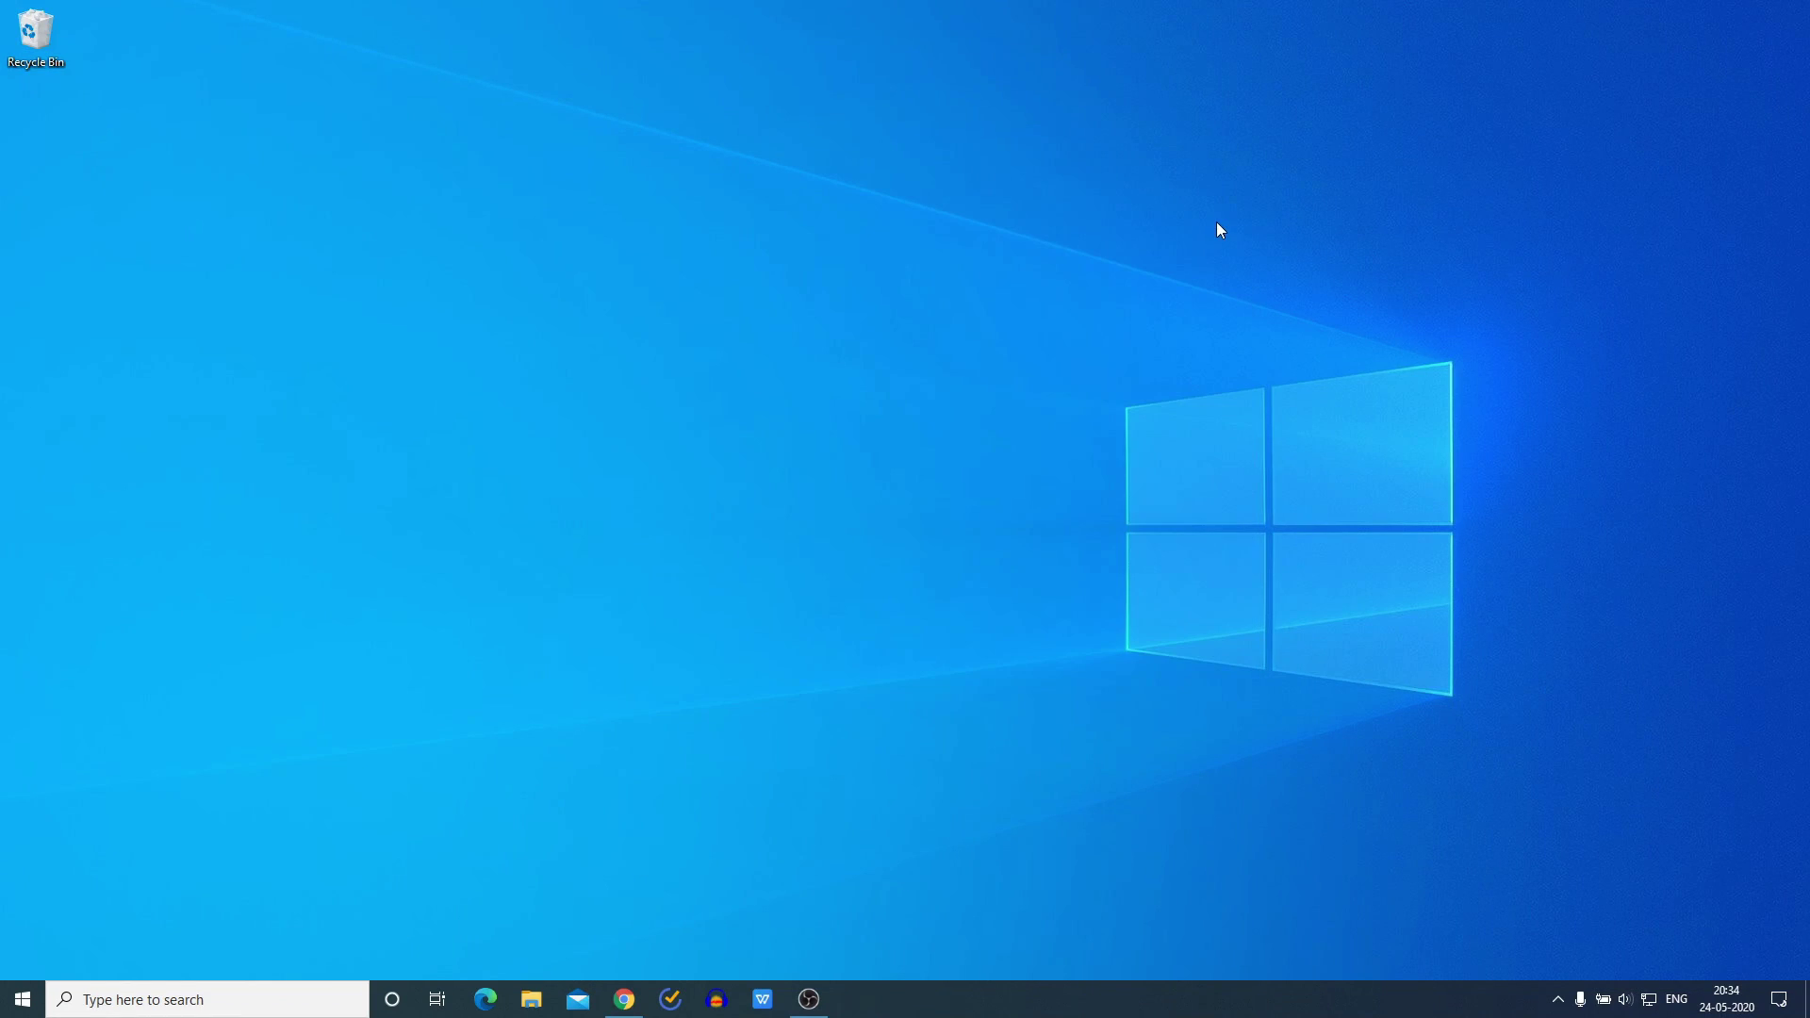